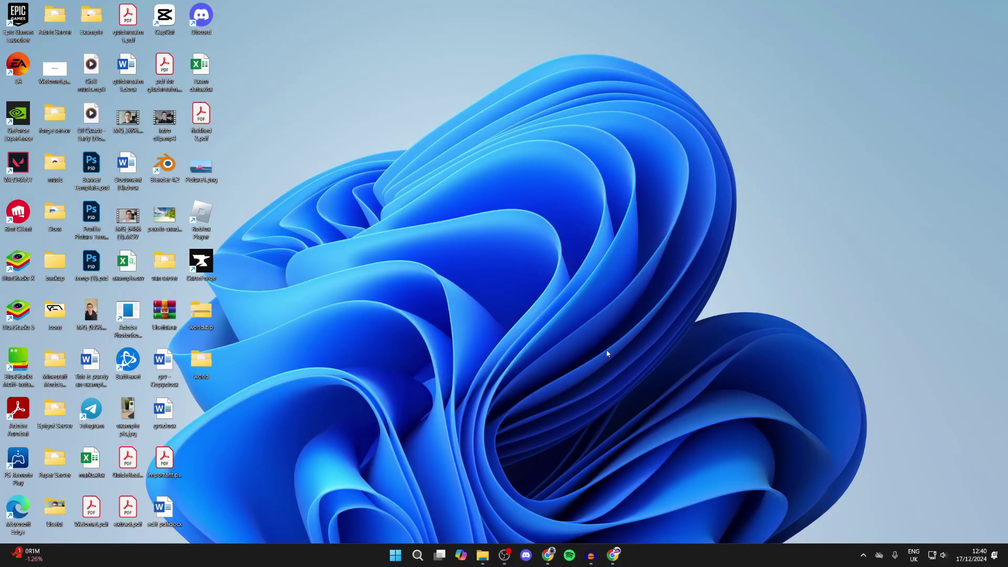
# Step: Search Google for curseforge, go to curseforge.com and download the standalone Windows installer
pyautogui.hotkey('alt', 'Tab')
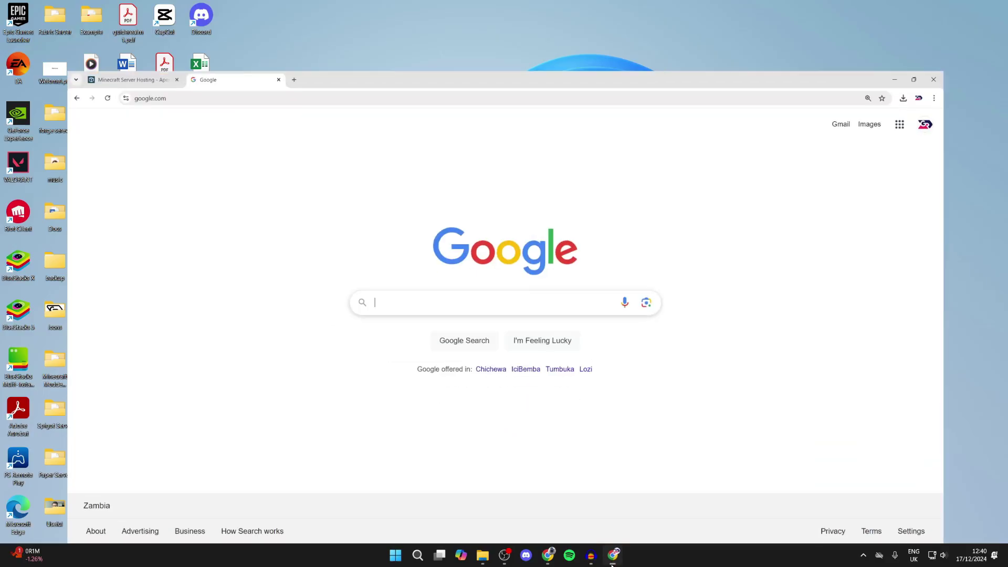
pyautogui.write('curseforge')
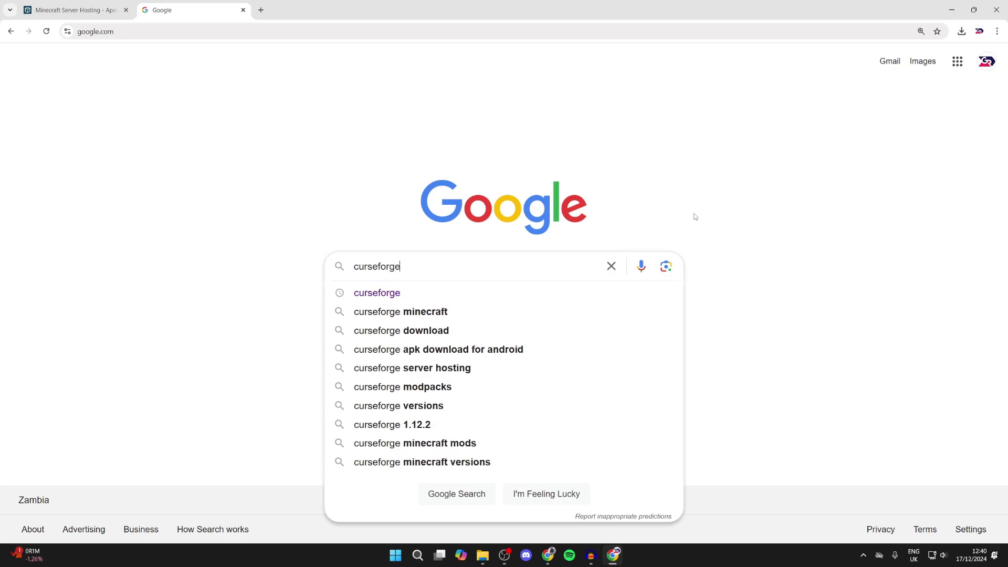
pyautogui.press('Return')
pyautogui.click(364, 180)
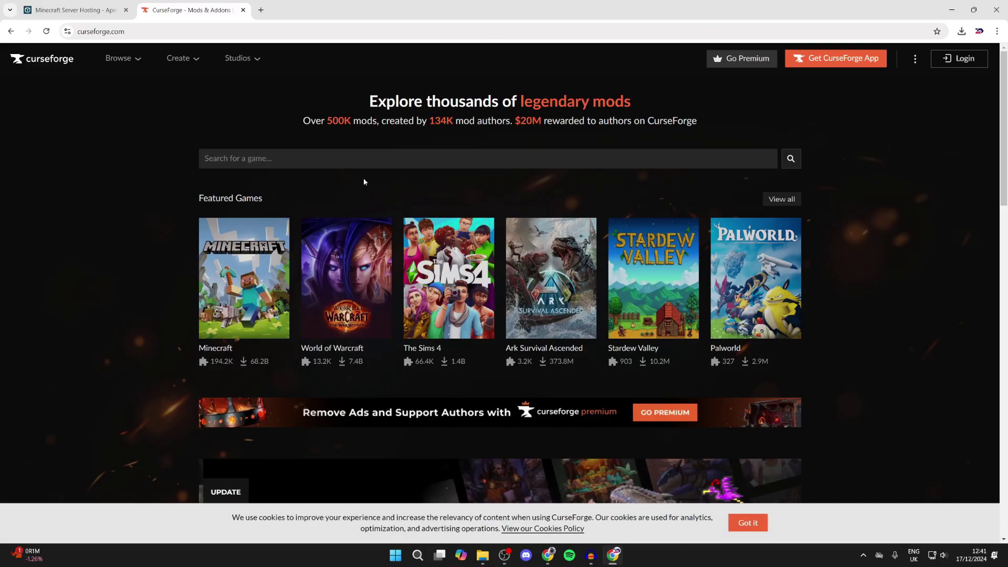
pyautogui.click(844, 58)
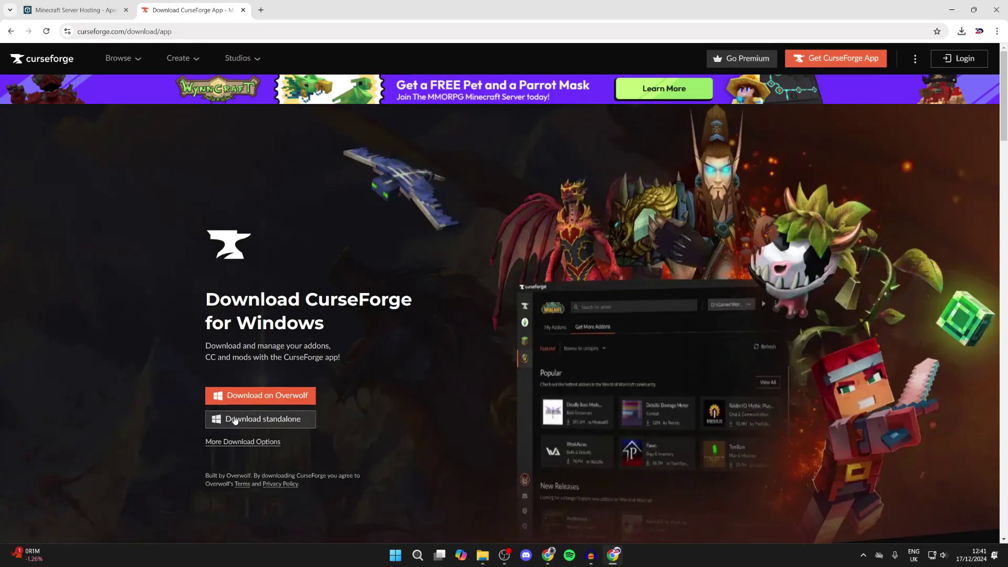
pyautogui.click(258, 424)
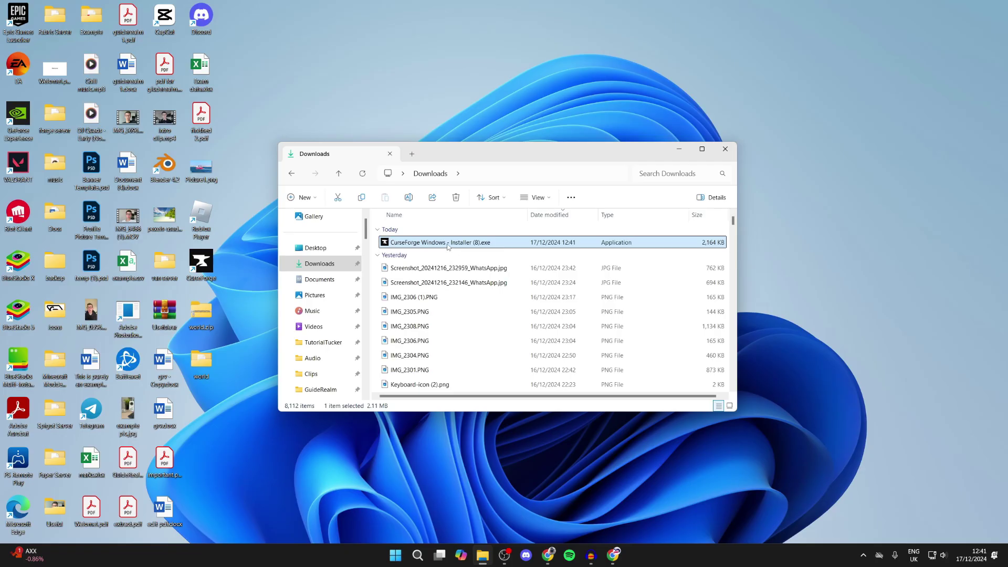
# Step: Quit the newly launched CurseForge installer and open the installed CurseForge app from its desktop shortcut
pyautogui.doubleClick(448, 242)
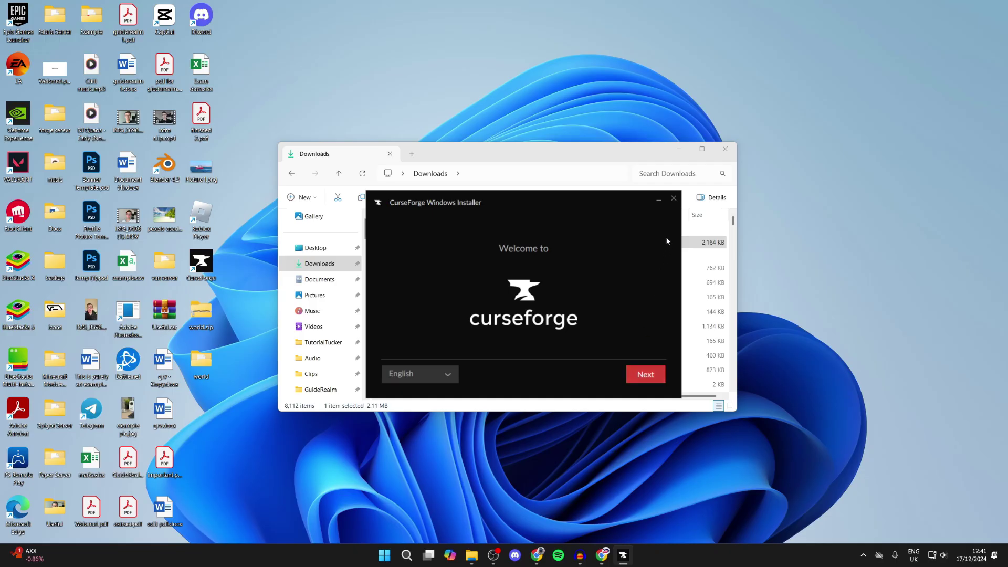
pyautogui.click(674, 200)
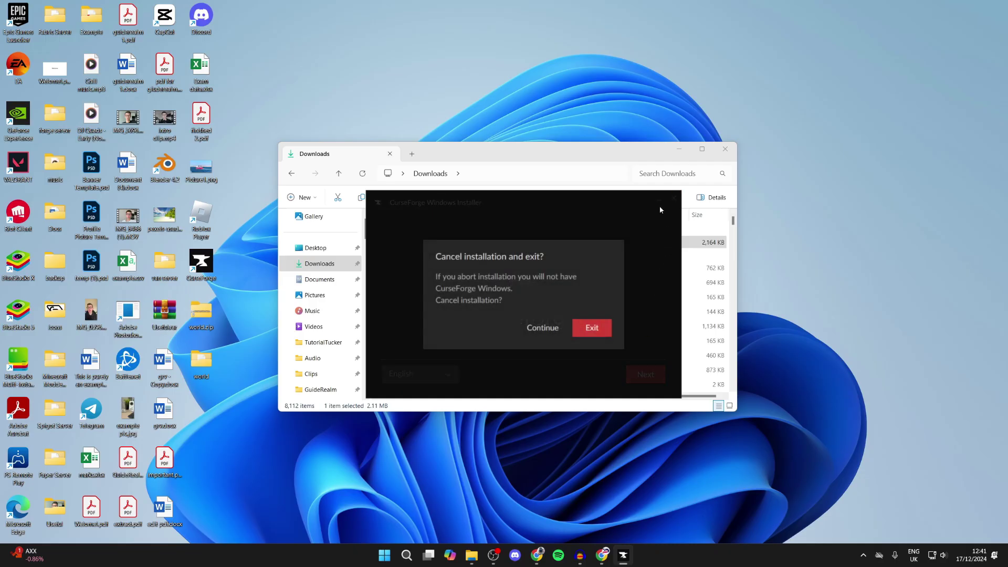
pyautogui.click(592, 327)
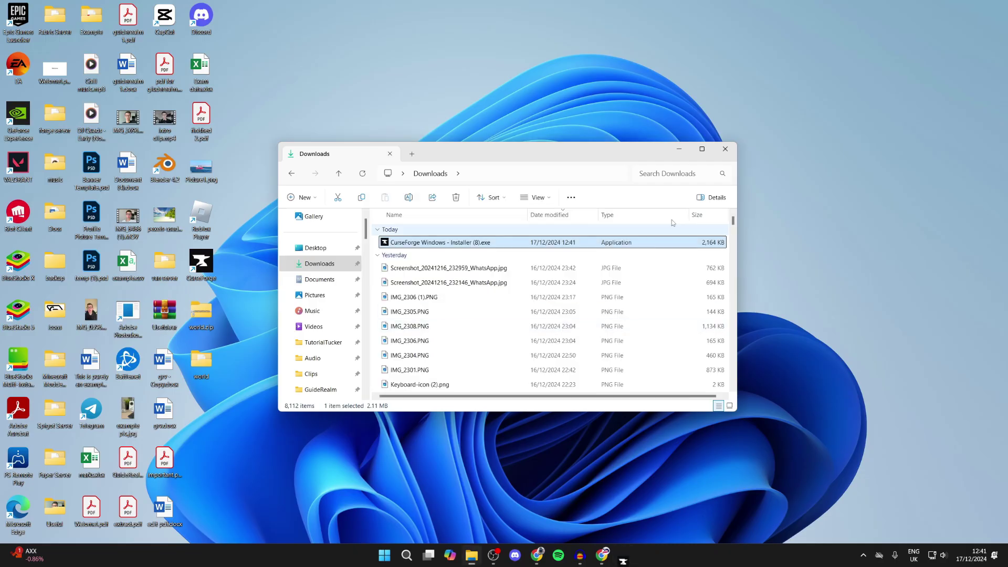
pyautogui.doubleClick(211, 271)
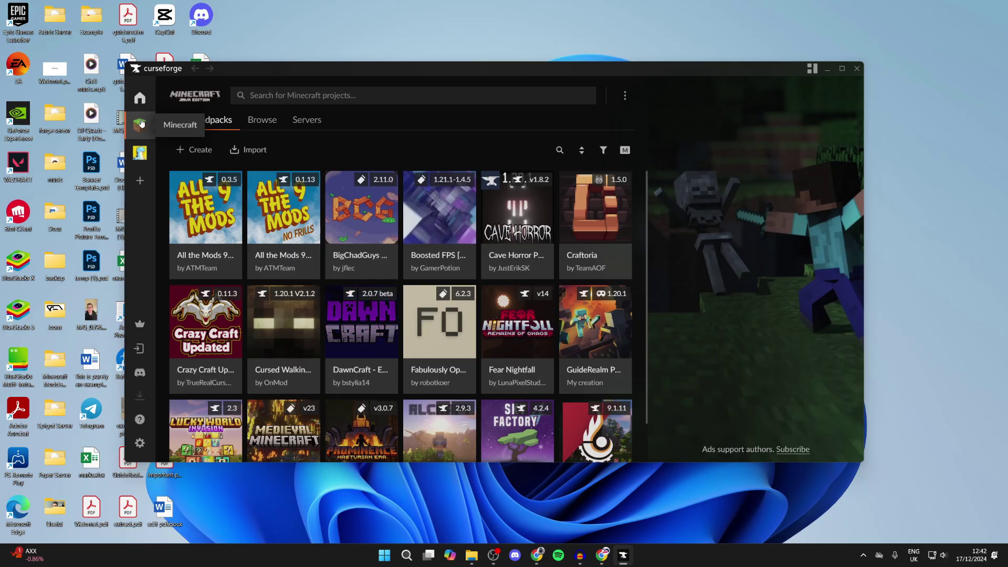
# Step: Bring up CurseForge's options for adding a game
pyautogui.click(140, 183)
pyautogui.write('bmc')
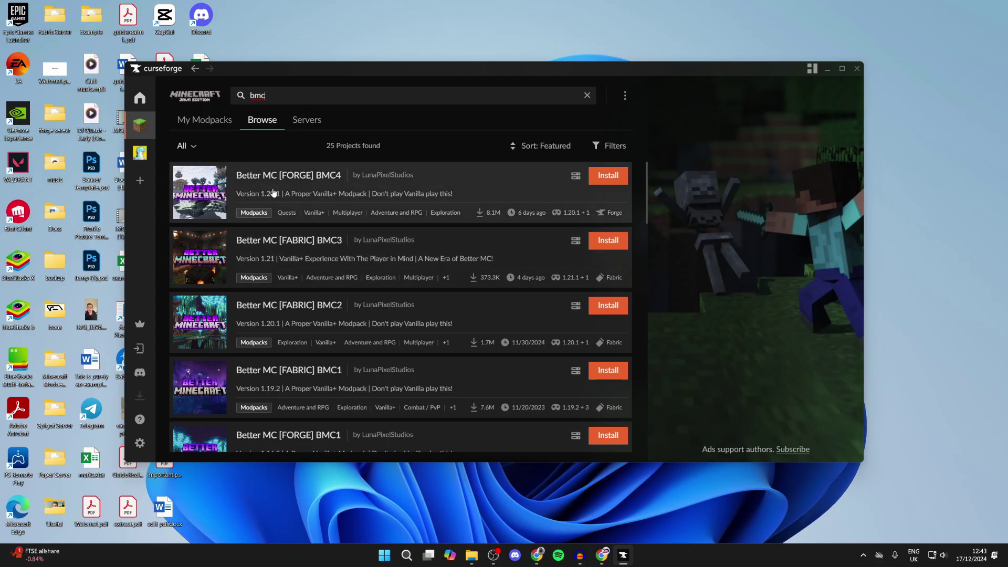
# Step: Install the Better MC [FORGE] BMC4 modpack from the results and download its server pack
pyautogui.scroll(-5, 273, 192)
pyautogui.scroll(5, 279, 189)
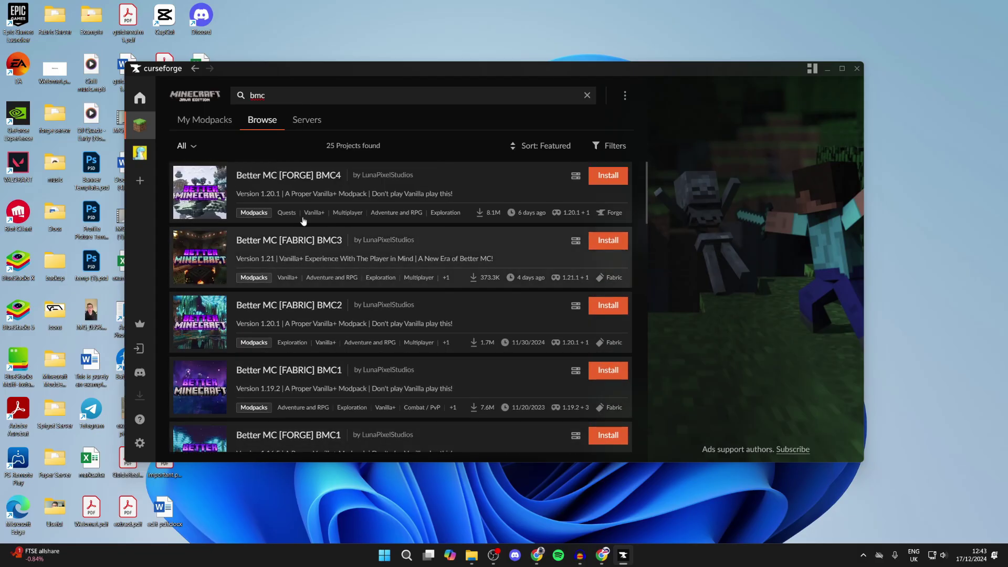
pyautogui.click(286, 187)
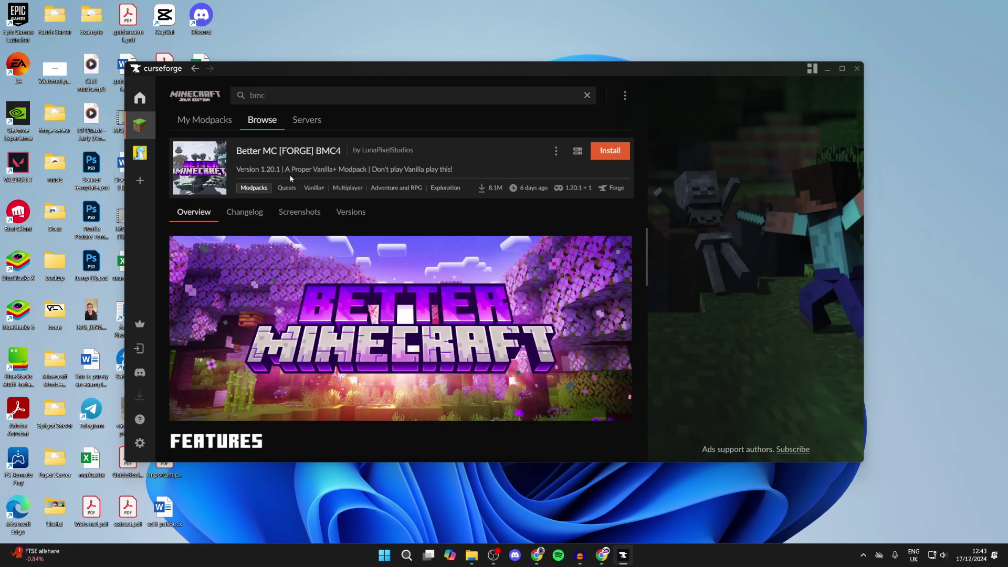
pyautogui.click(617, 158)
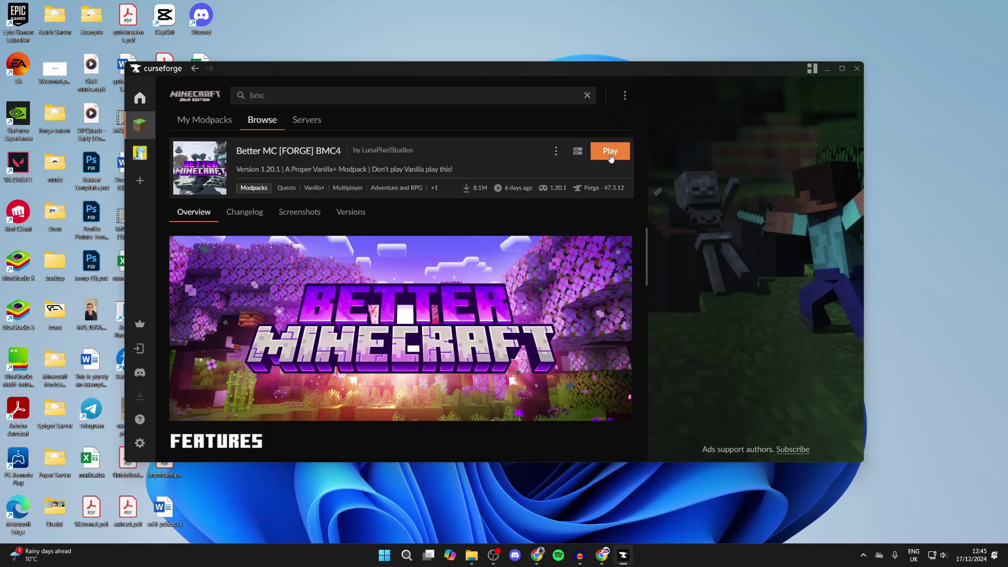
pyautogui.click(577, 153)
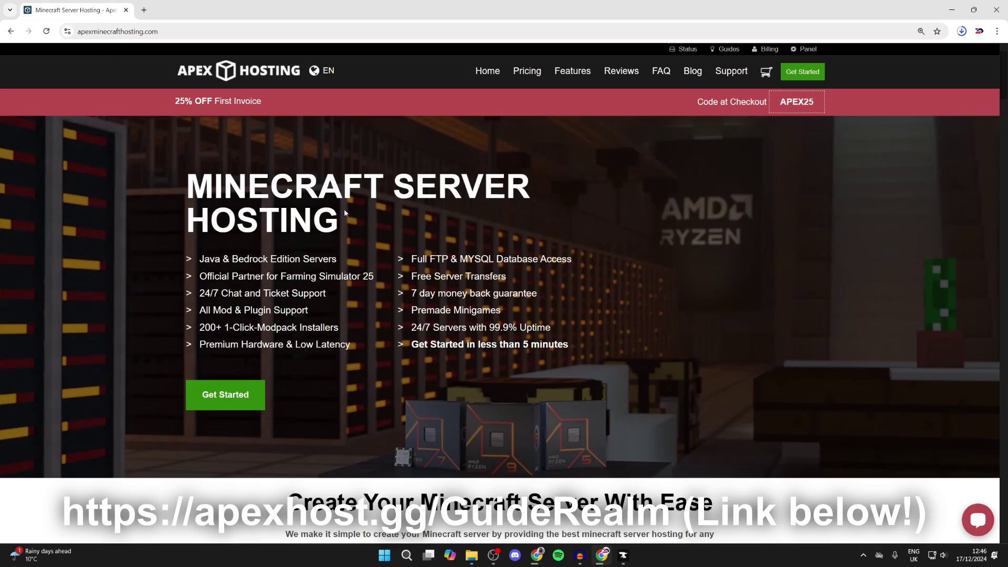
pyautogui.scroll(-6, 344, 212)
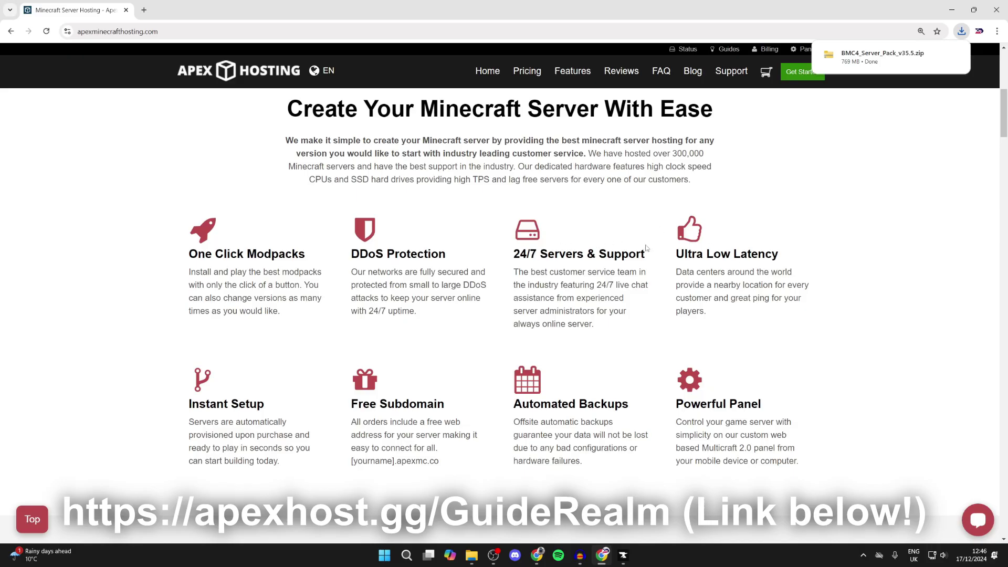
pyautogui.scroll(8, 646, 248)
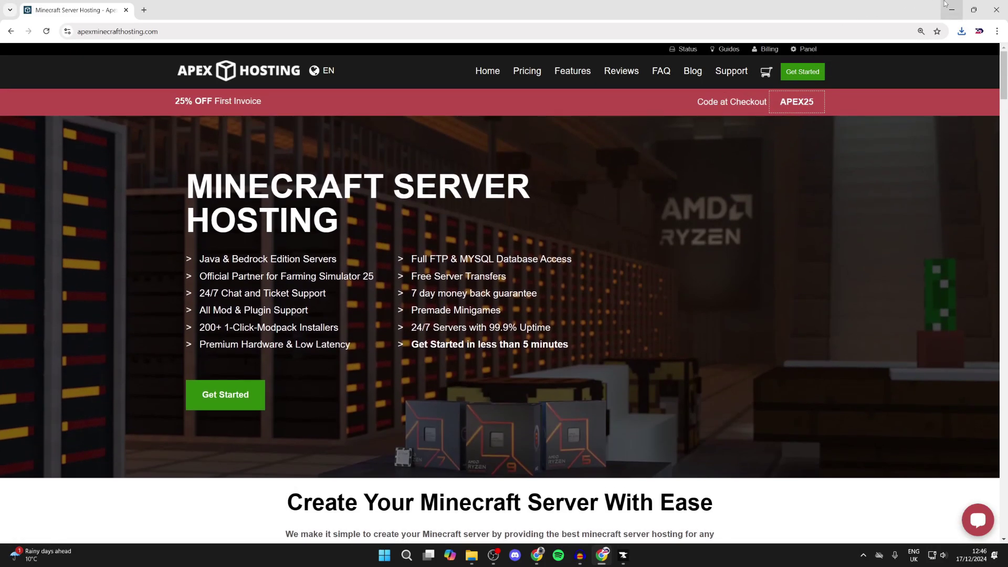
pyautogui.click(945, 5)
# Step: Move BMC4_Server_Pack_v35.5.zip from Downloads onto the desktop
pyautogui.click(471, 555)
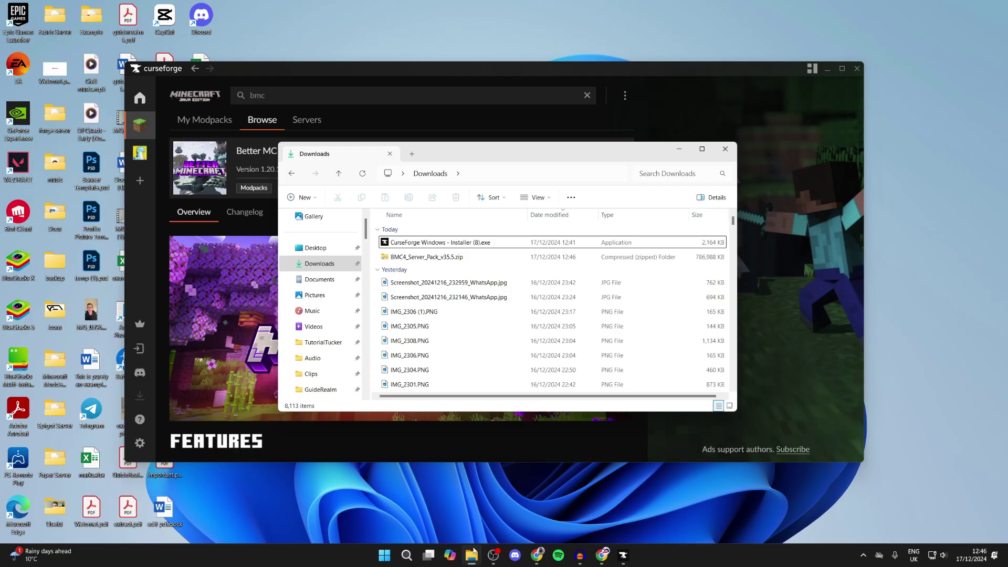
pyautogui.click(451, 259)
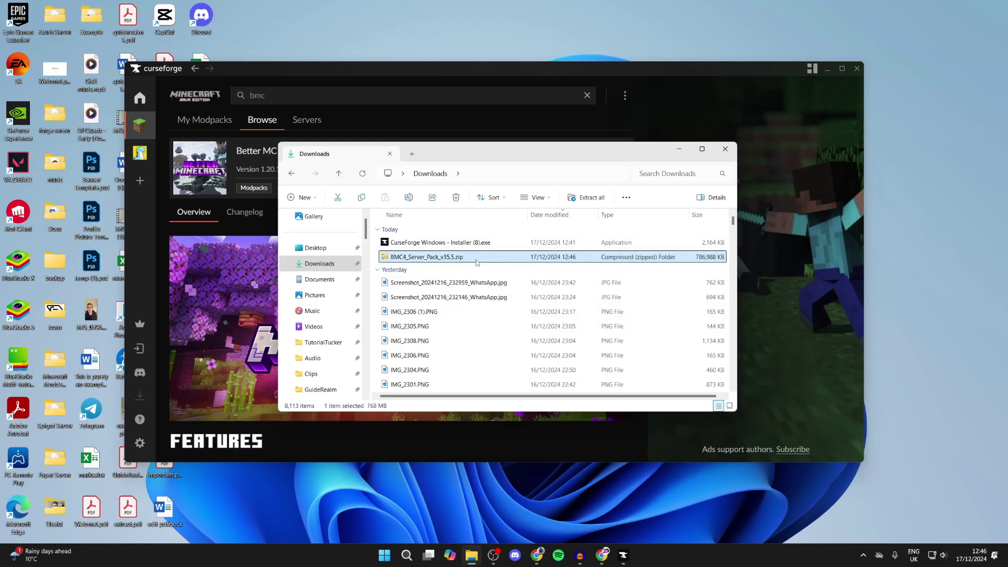
pyautogui.moveTo(479, 258)
pyautogui.mouseDown()
pyautogui.moveTo(443, 462)
pyautogui.moveTo(448, 495)
pyautogui.mouseUp()
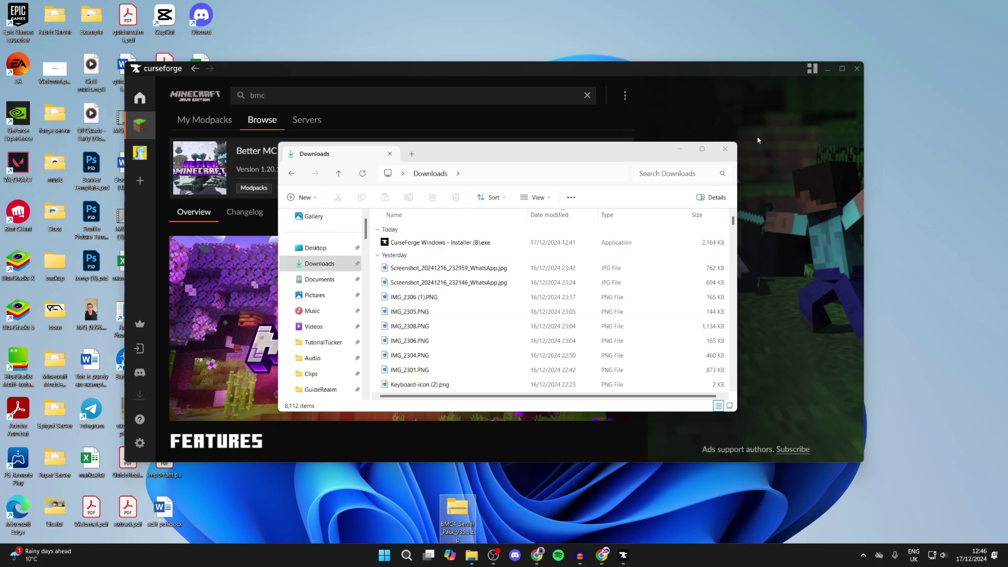
pyautogui.click(826, 70)
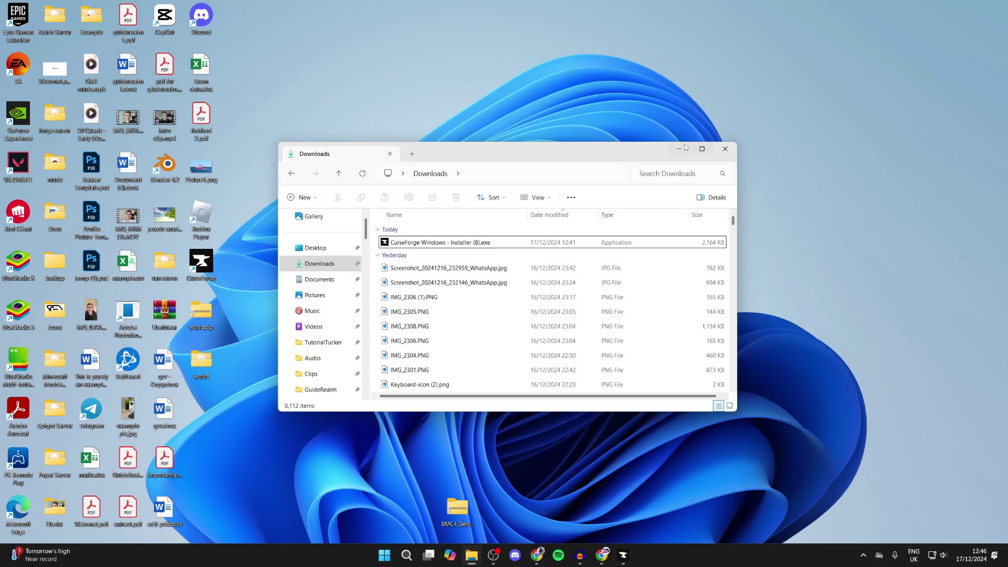
pyautogui.click(682, 149)
pyautogui.moveTo(461, 498); pyautogui.dragTo(498, 309)
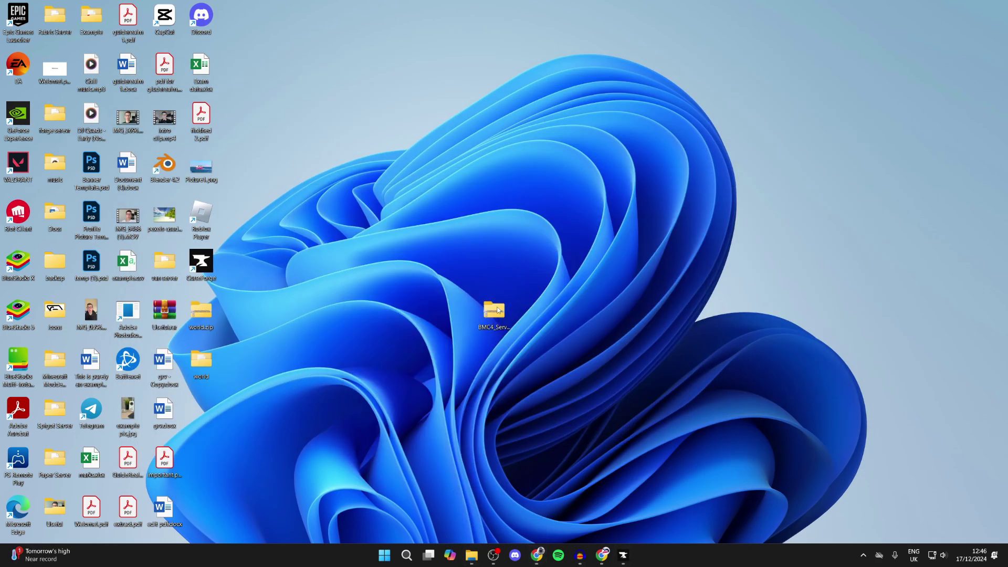
# Step: Extract the server pack zip into a folder on the desktop and return to CurseForge
pyautogui.rightClick(498, 310)
pyautogui.click(533, 282)
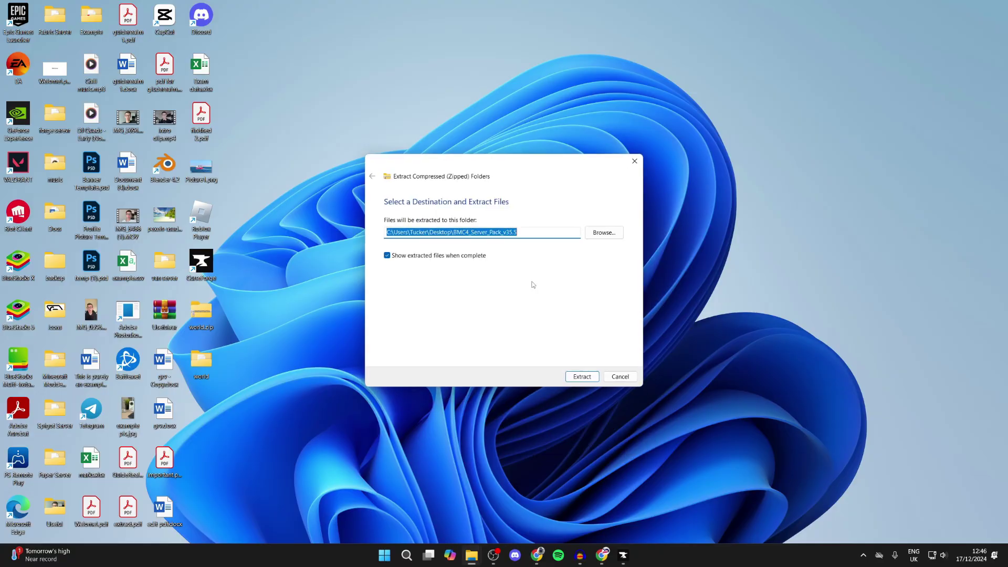
pyautogui.click(569, 373)
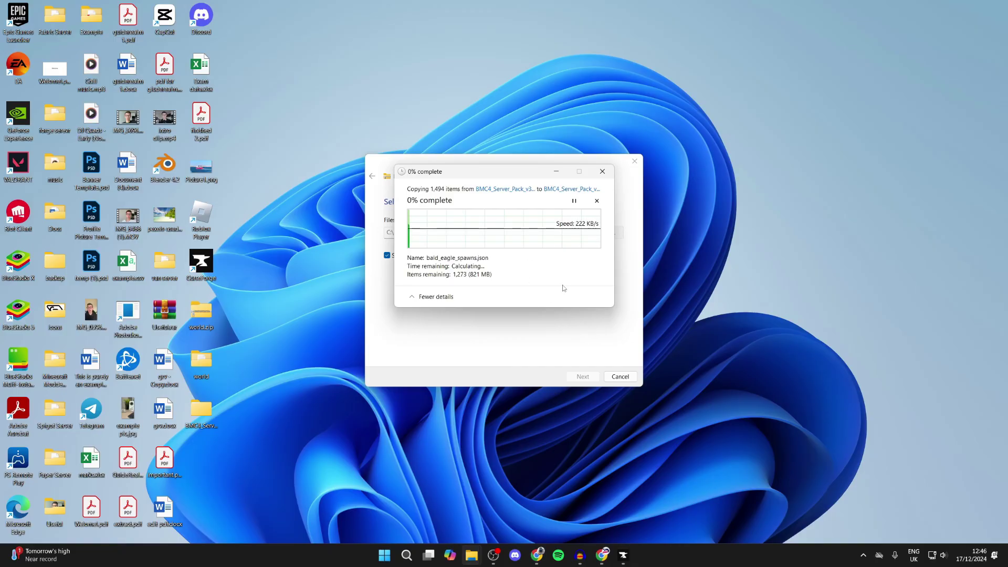
pyautogui.click(623, 554)
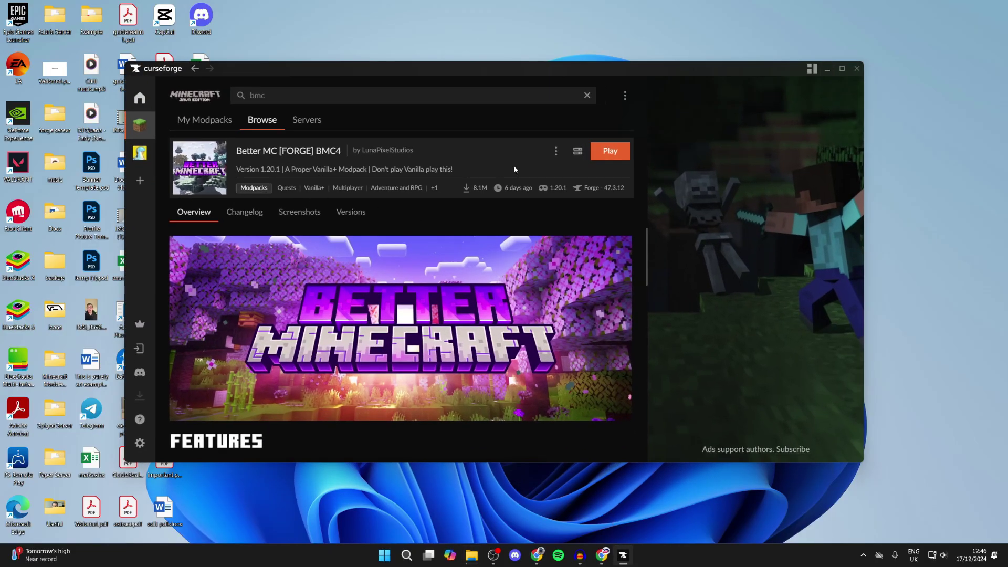
# Step: Launch the Better MC BMC4 profile, accepting the Minecraft Launcher's modified-installation warning
pyautogui.click(609, 152)
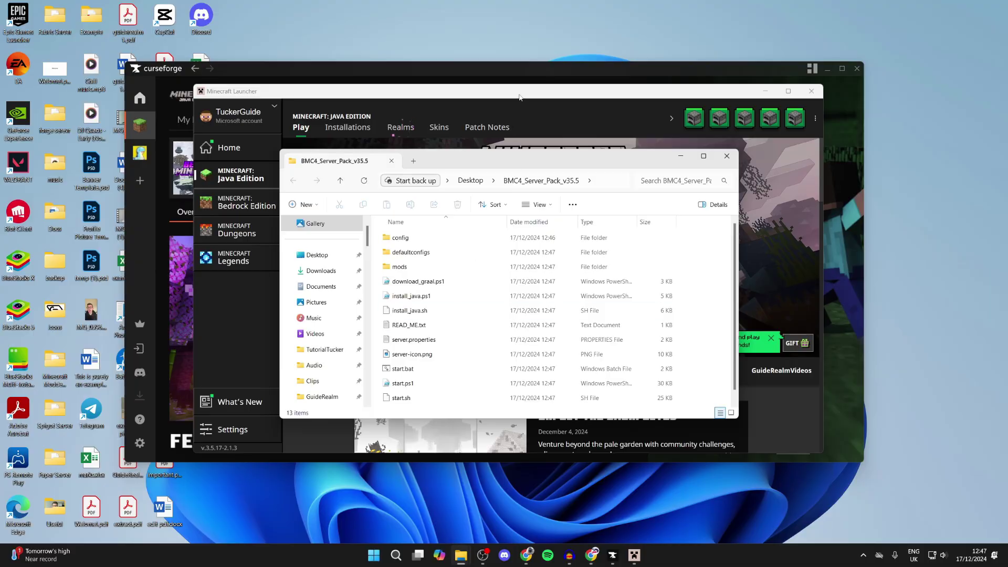
pyautogui.click(566, 357)
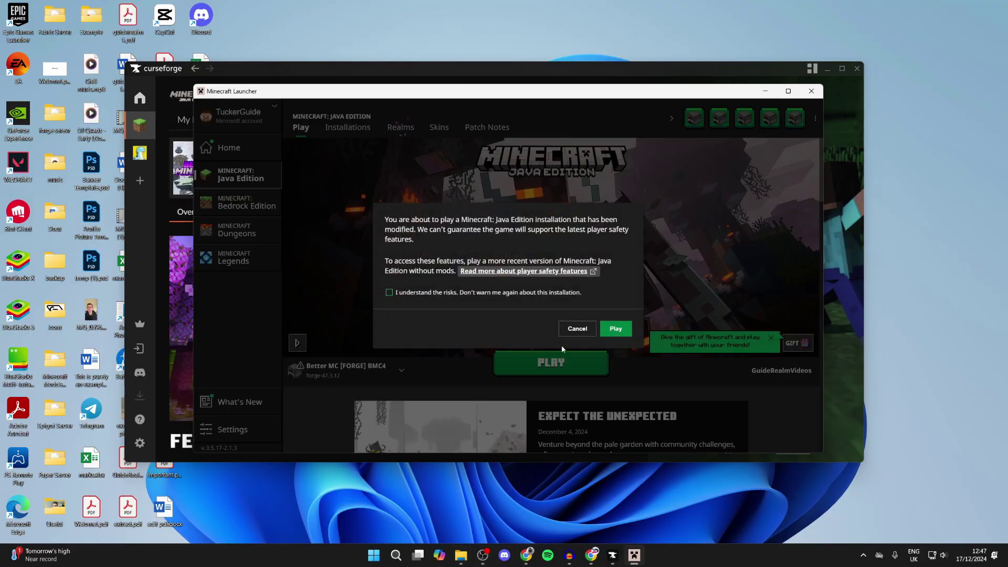
pyautogui.click(529, 293)
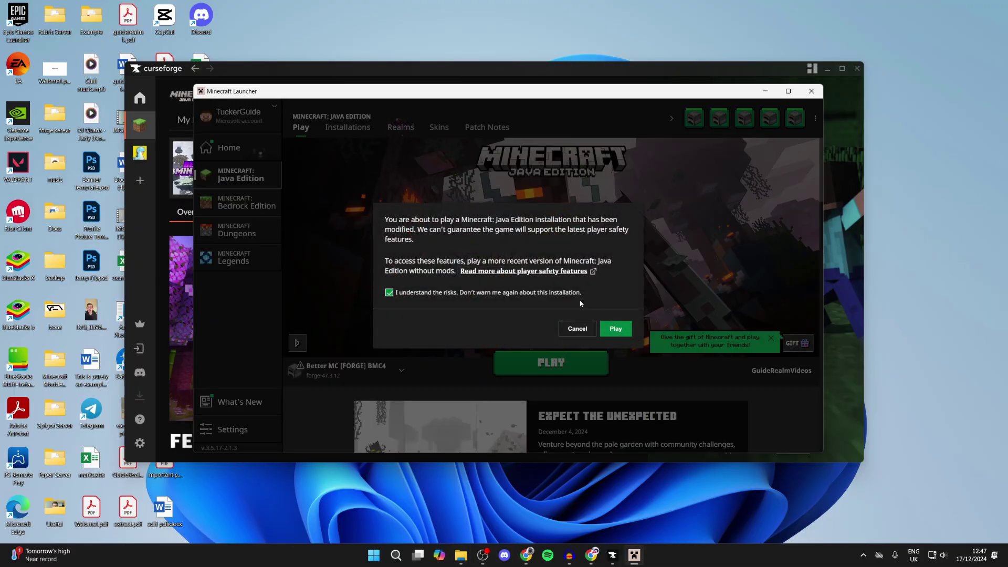
pyautogui.click(614, 328)
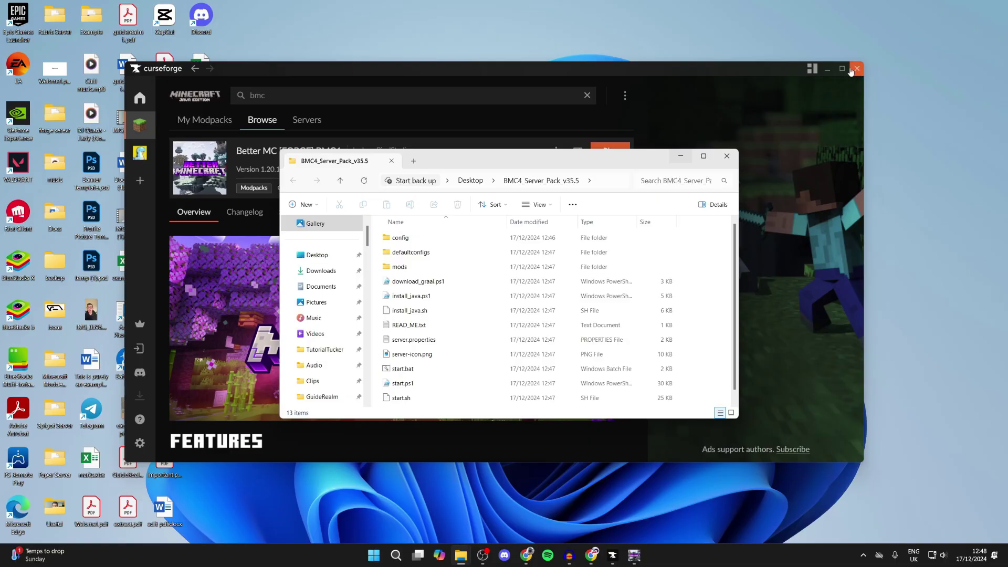
# Step: Reopen the BMC4_Server_Pack_v35.5 folder and run start.bat despite the security warning
pyautogui.click(828, 68)
pyautogui.click(726, 156)
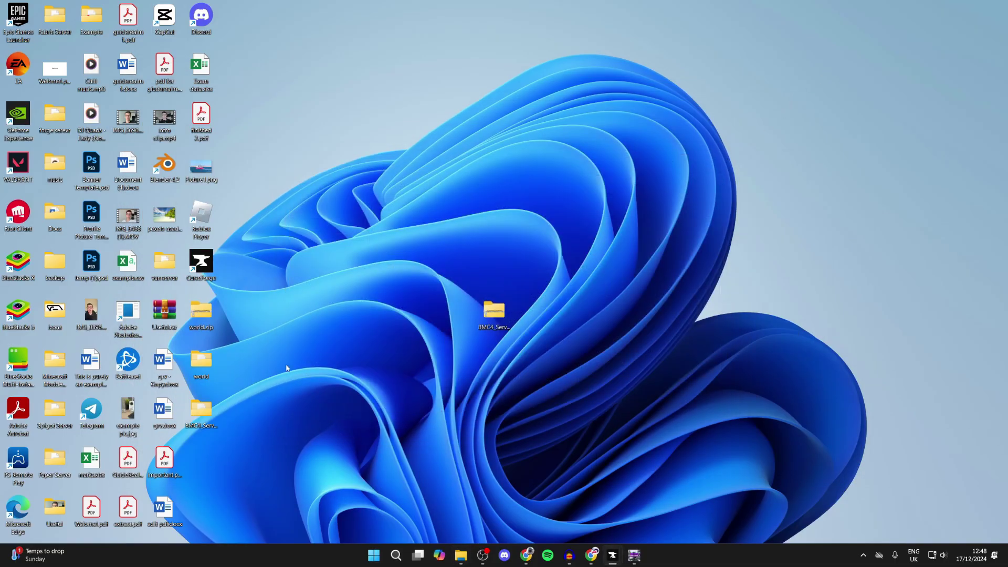
pyautogui.doubleClick(204, 412)
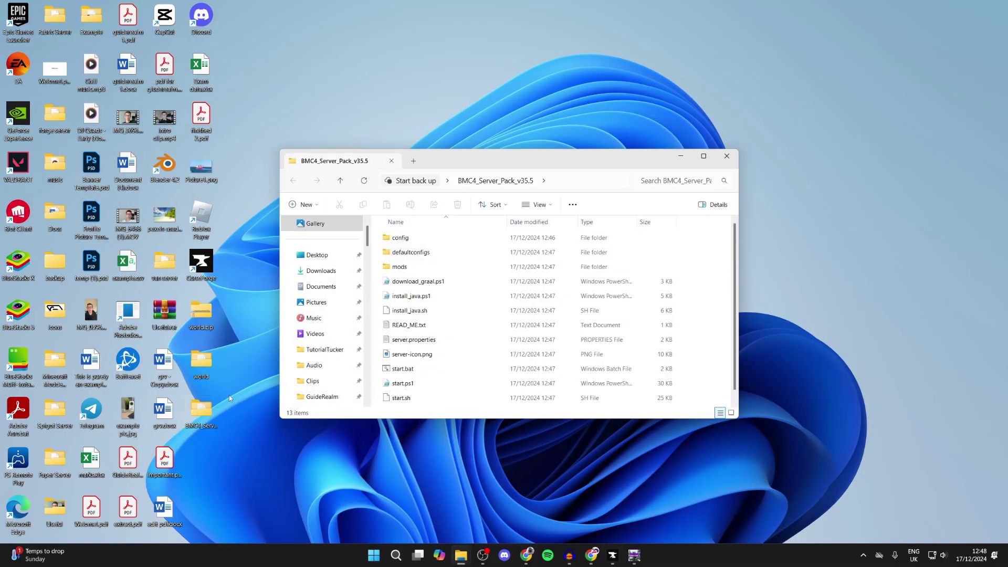
pyautogui.doubleClick(424, 370)
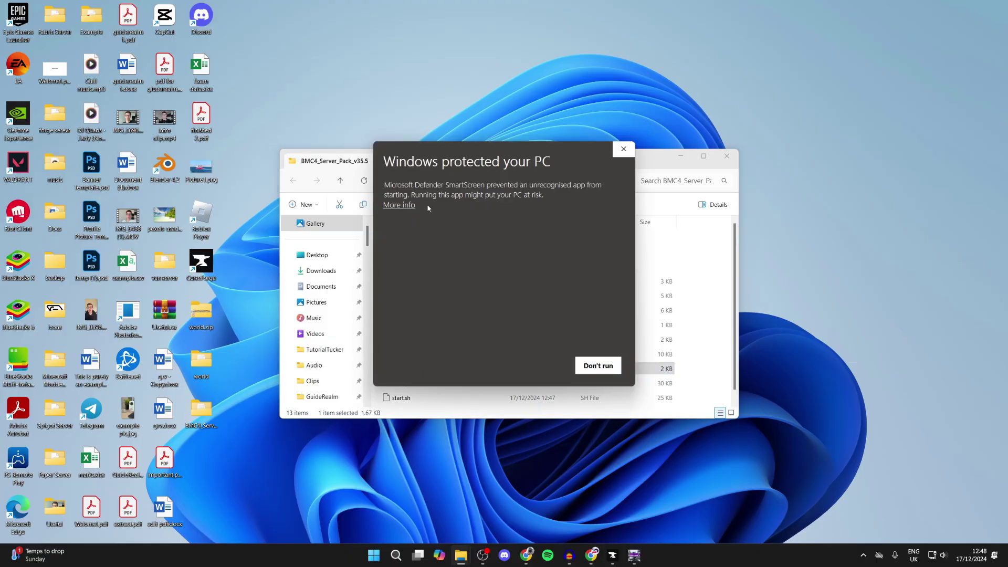
pyautogui.click(408, 206)
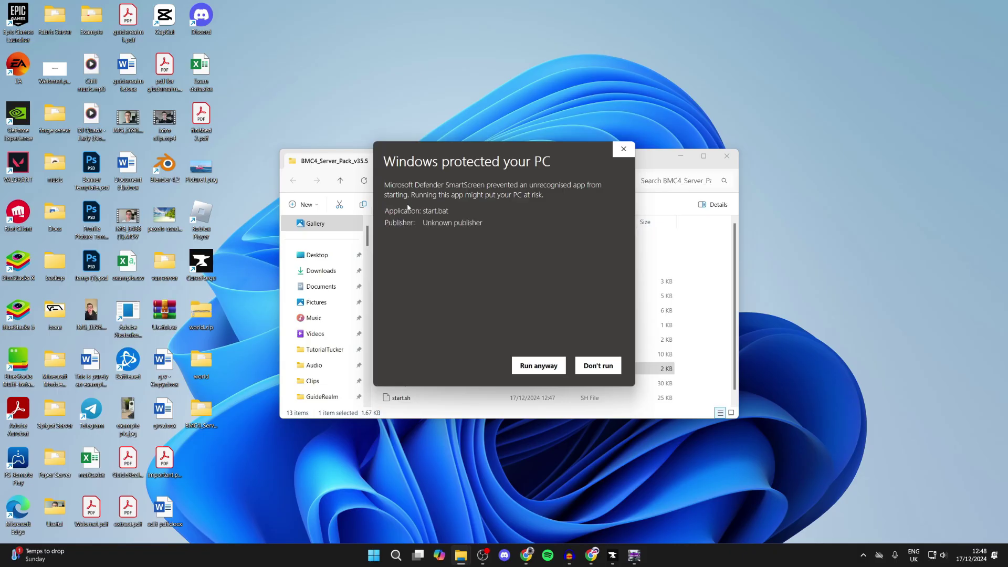
pyautogui.click(532, 365)
pyautogui.moveTo(192, 34)
pyautogui.mouseDown()
pyautogui.moveTo(305, 32)
pyautogui.moveTo(307, 111)
pyautogui.moveTo(319, 111)
pyautogui.mouseUp()
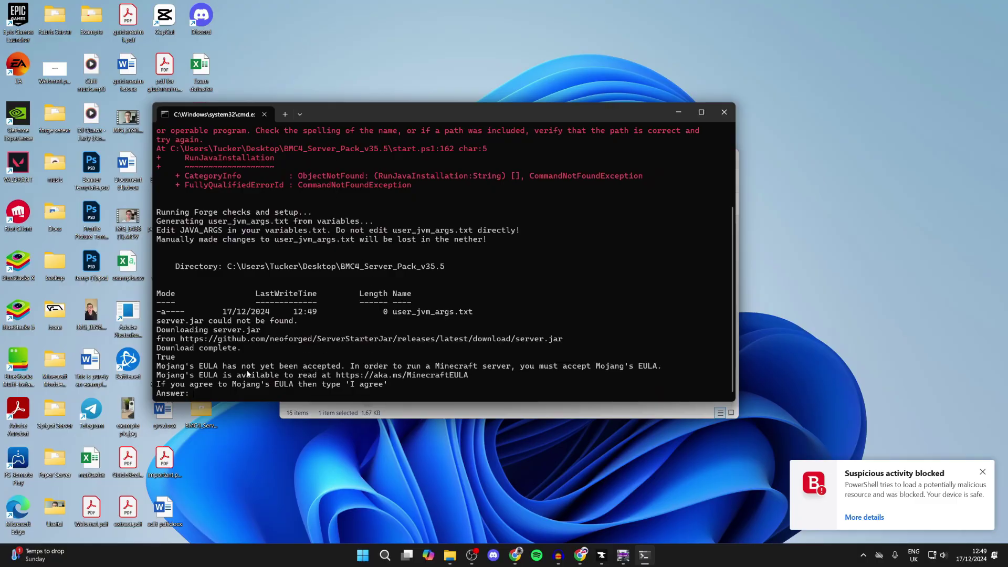
# Step: Close the start.bat server console window
pyautogui.click(724, 112)
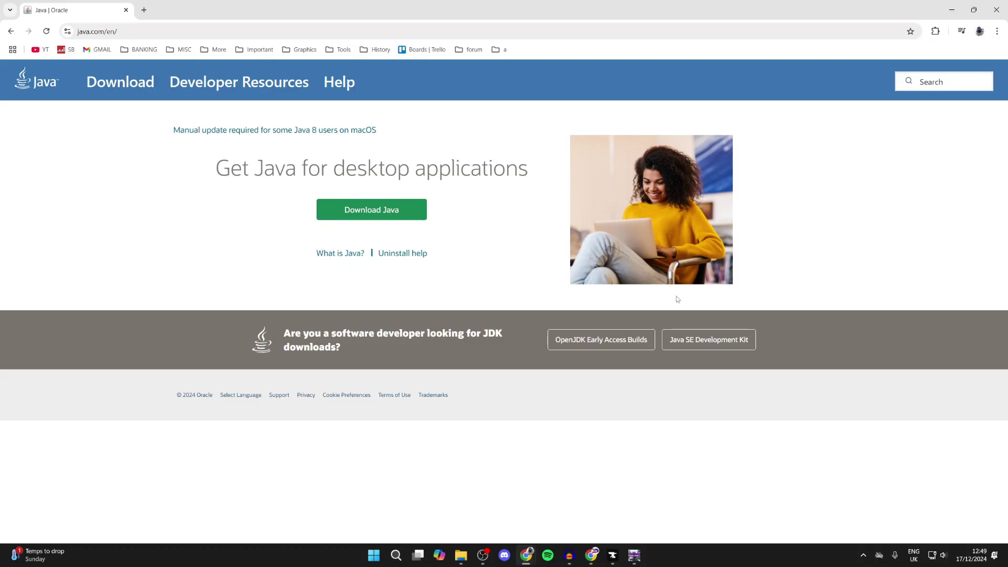
# Step: Show Oracle's JDK 21 downloads for Windows on the Java SE Development Kit page
pyautogui.click(707, 345)
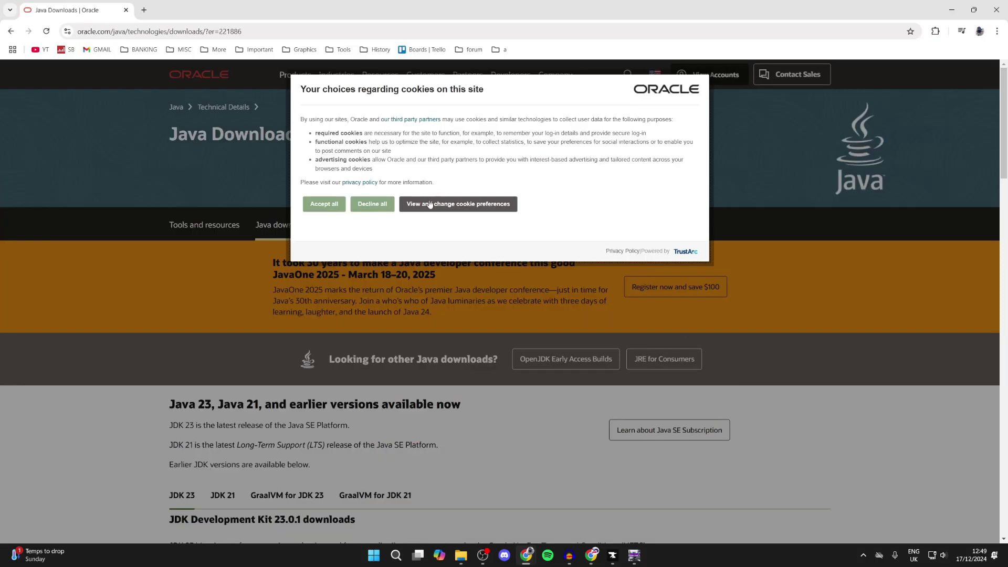
pyautogui.click(377, 205)
pyautogui.scroll(-5, 377, 206)
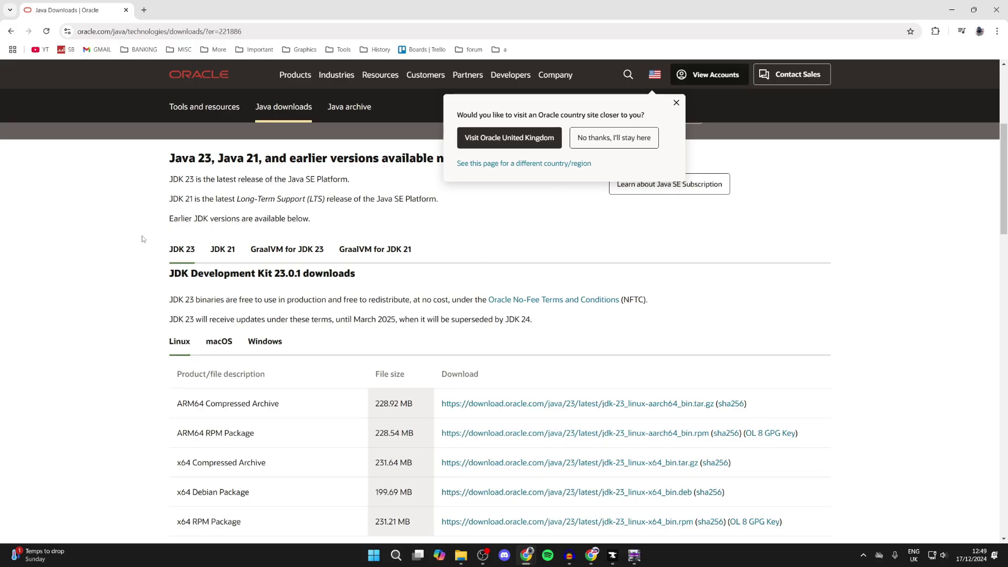
pyautogui.click(226, 251)
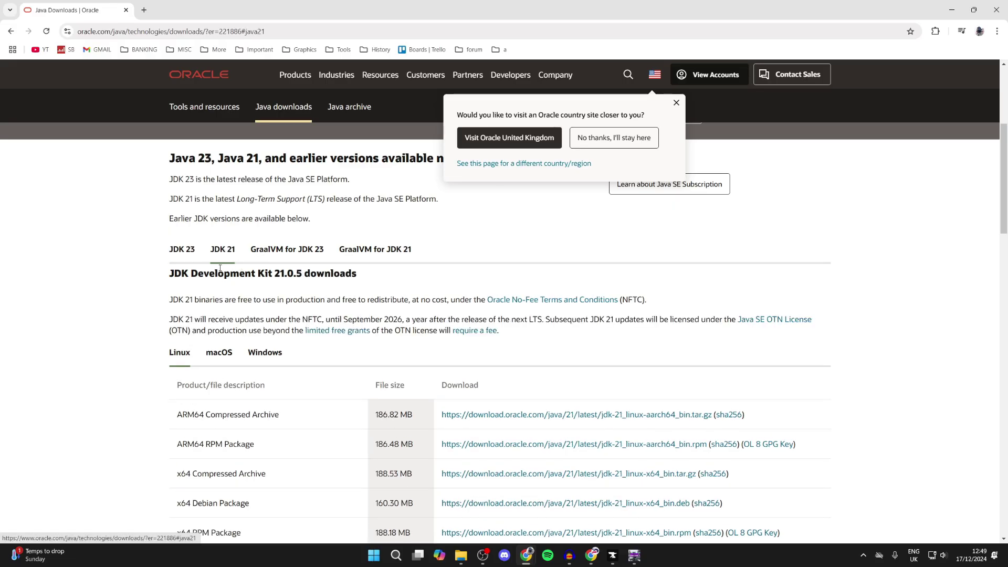
pyautogui.click(183, 254)
pyautogui.click(218, 250)
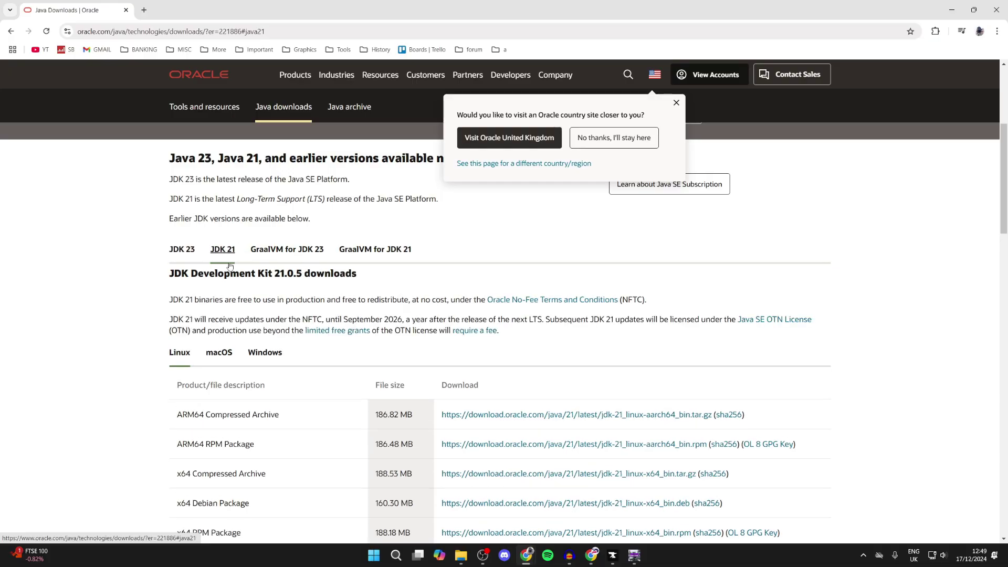
pyautogui.click(265, 352)
pyautogui.scroll(-2, 292, 358)
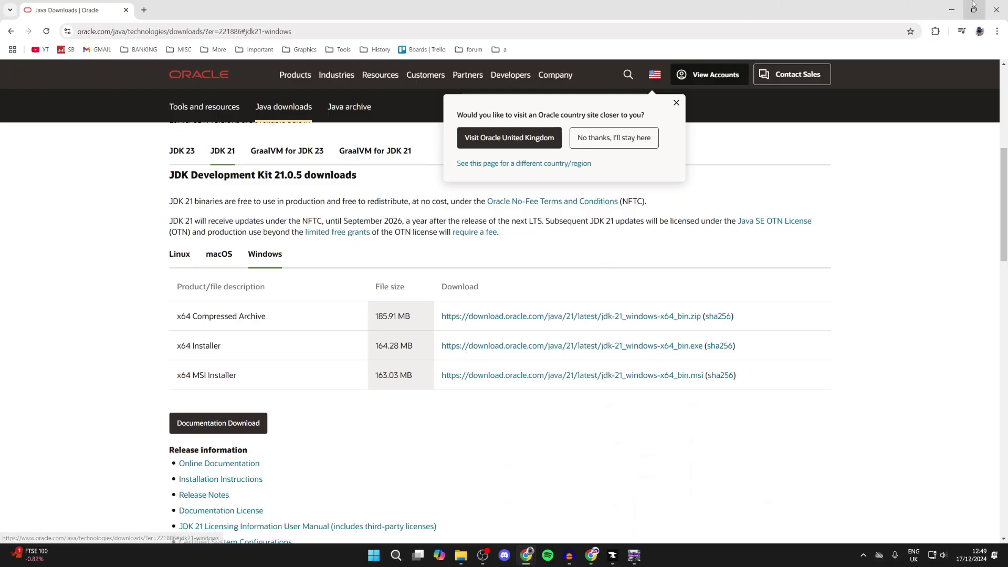
# Step: Return to the server pack folder and select start.bat
pyautogui.click(951, 9)
pyautogui.click(430, 387)
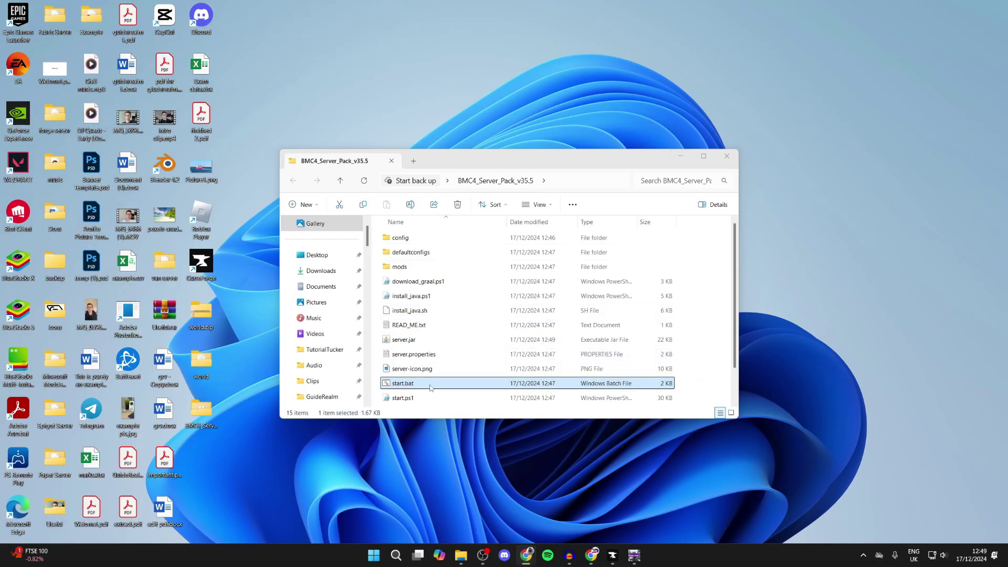
pyautogui.scroll(-2, 419, 383)
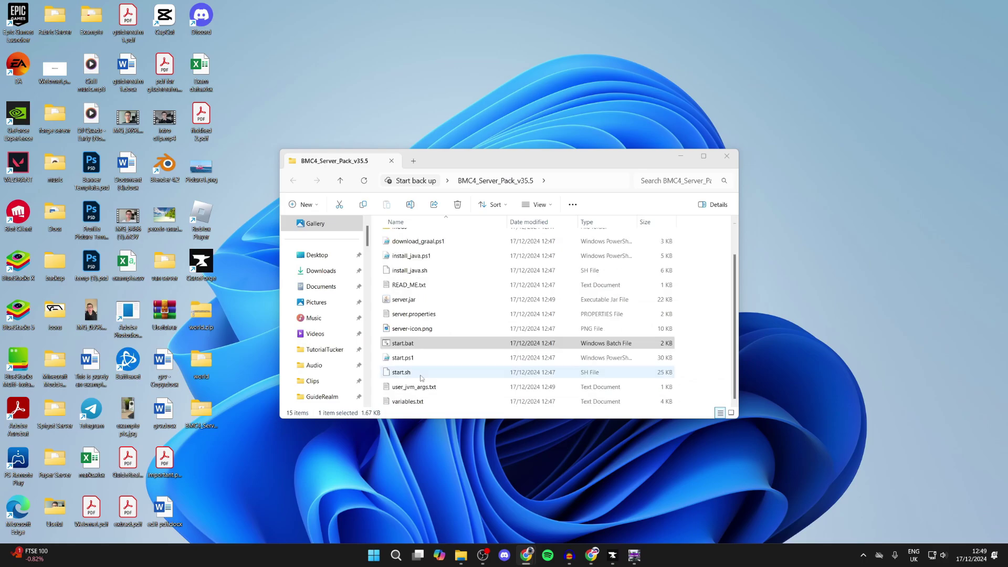
pyautogui.scroll(2, 423, 310)
pyautogui.write('i agree')
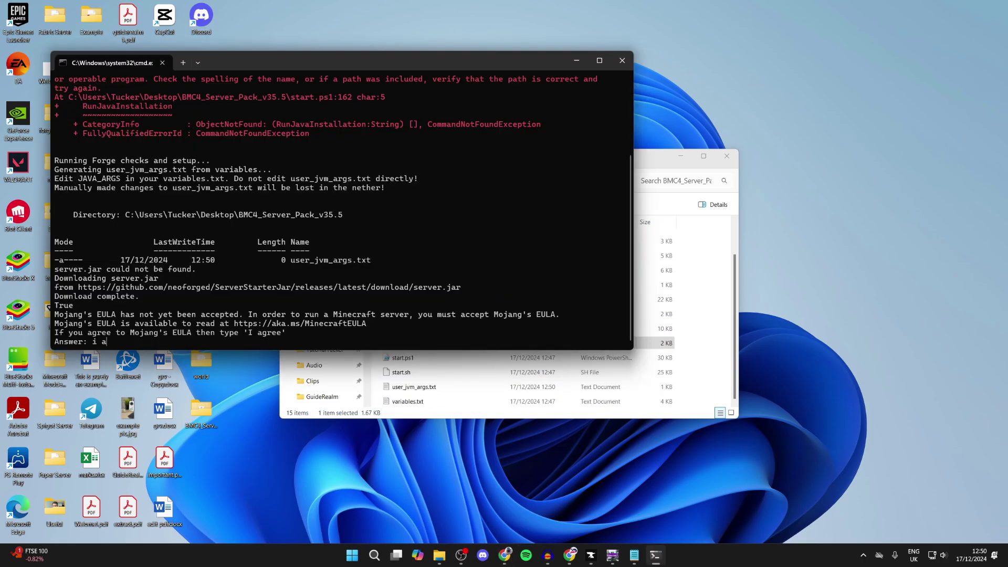
# Step: Accept Mojang's EULA with 'I agree' and bring the Better Minecraft window forward
pyautogui.press('Return')
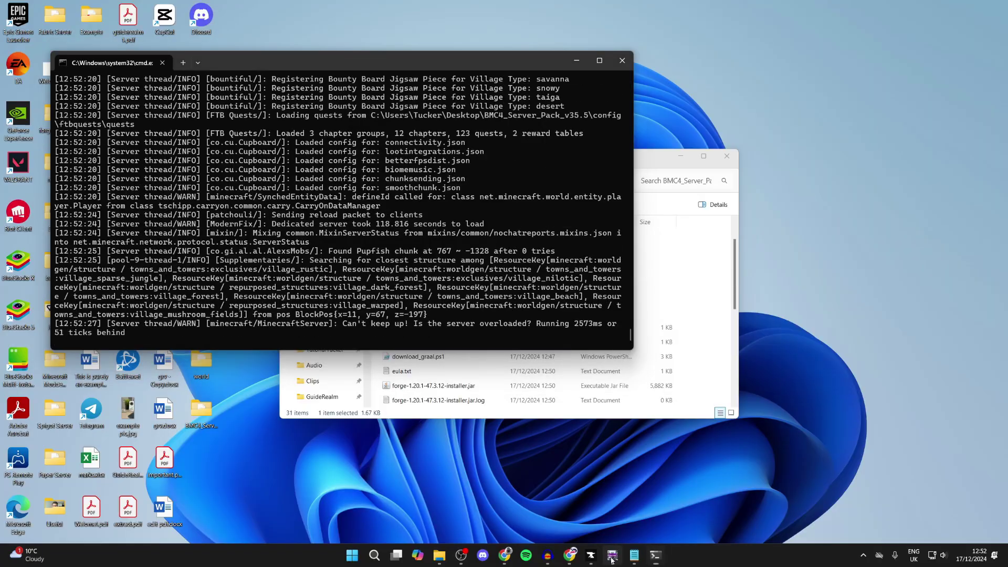
pyautogui.click(612, 560)
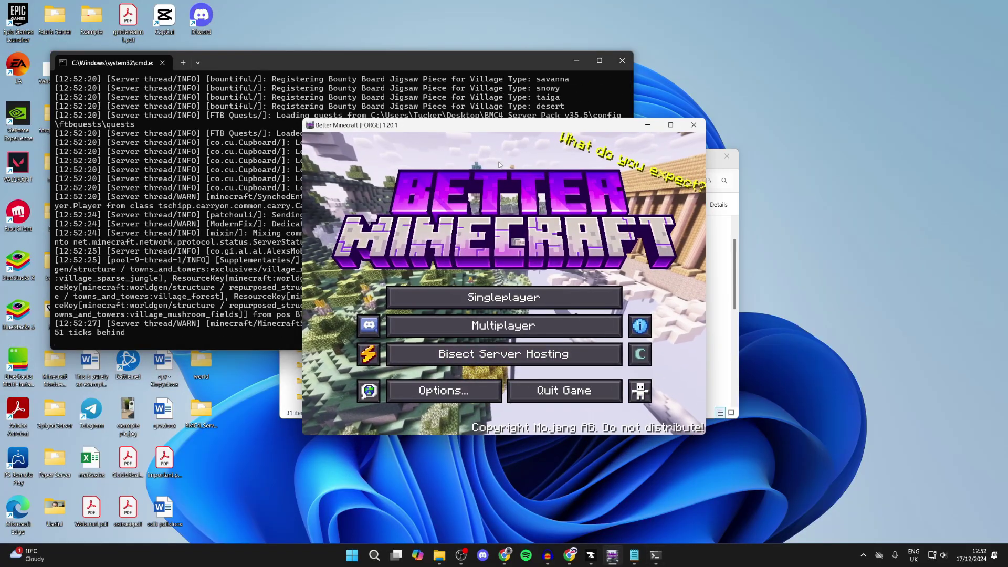
# Step: Join the local Better Minecraft server at localhost through Multiplayer Direct Connection
pyautogui.click(470, 329)
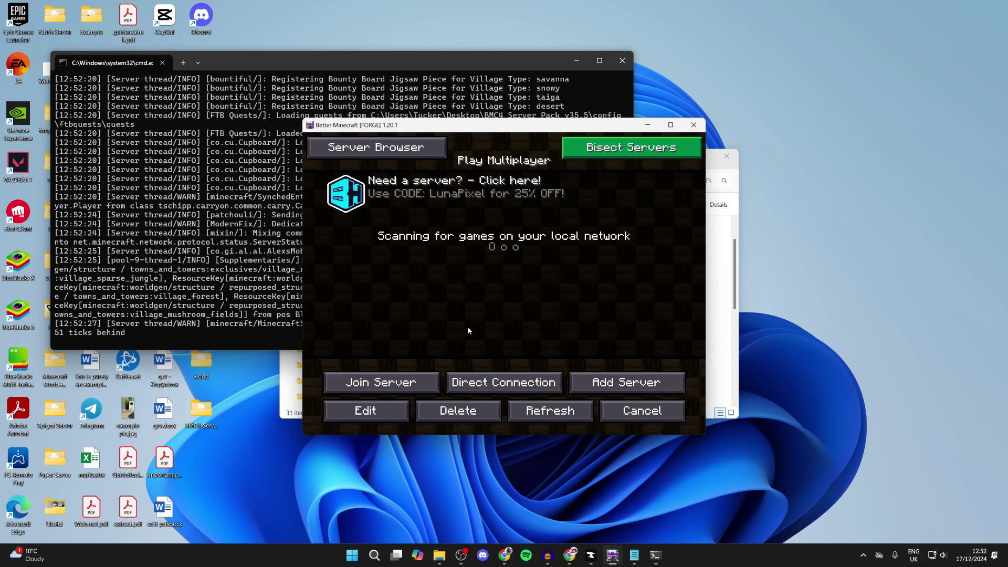
pyautogui.click(504, 382)
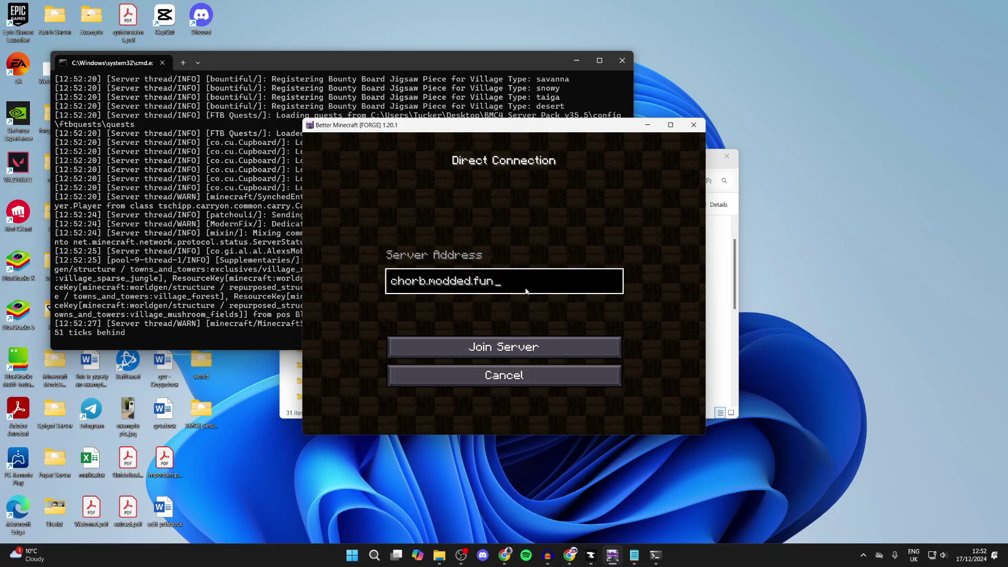
pyautogui.hotkey('ctrl', 'a')
pyautogui.press('BackSpace')
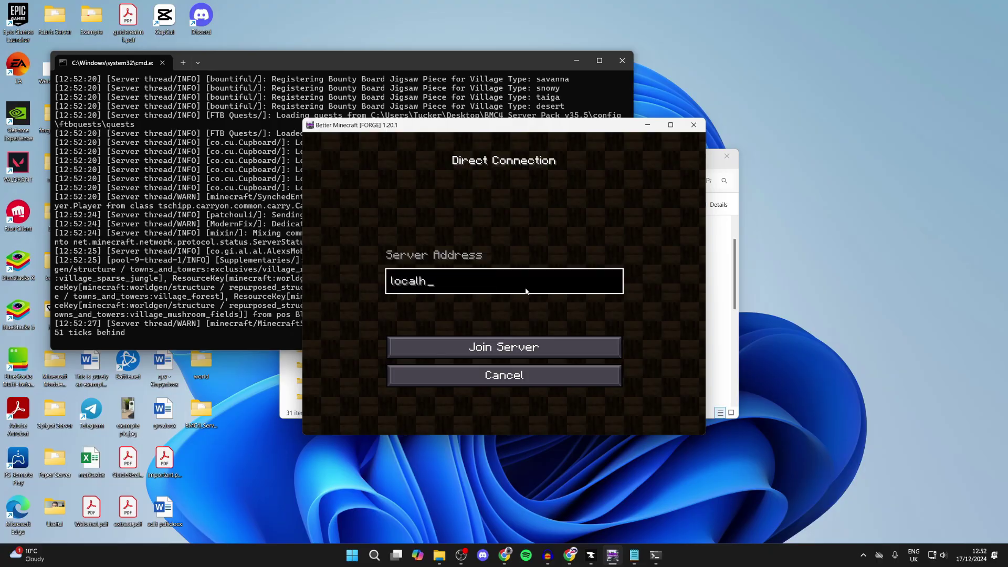
pyautogui.click(515, 344)
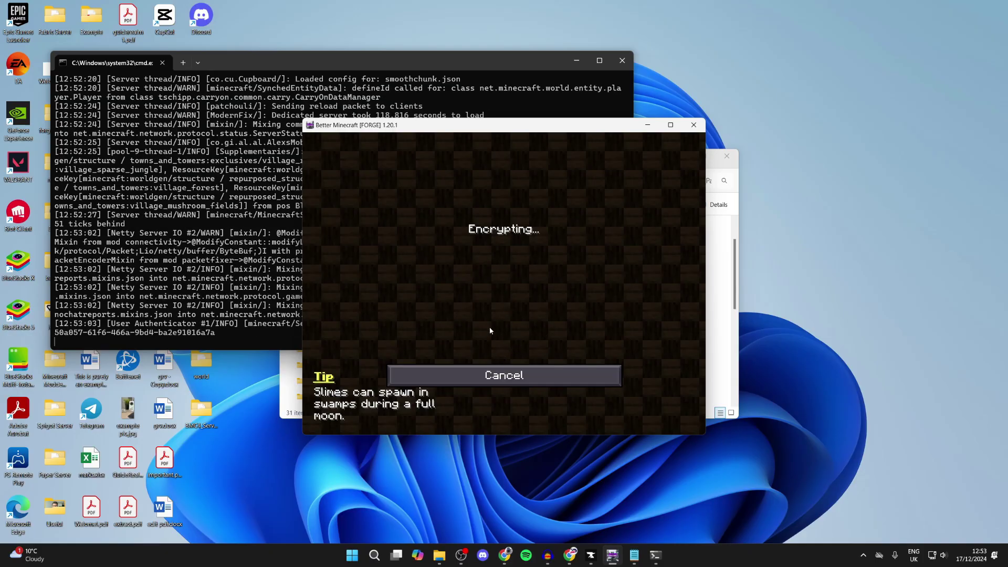
# Step: Walk through the forest, volcanic plains and stony ground, then pause and switch to Apex Hosting
pyautogui.press('w')
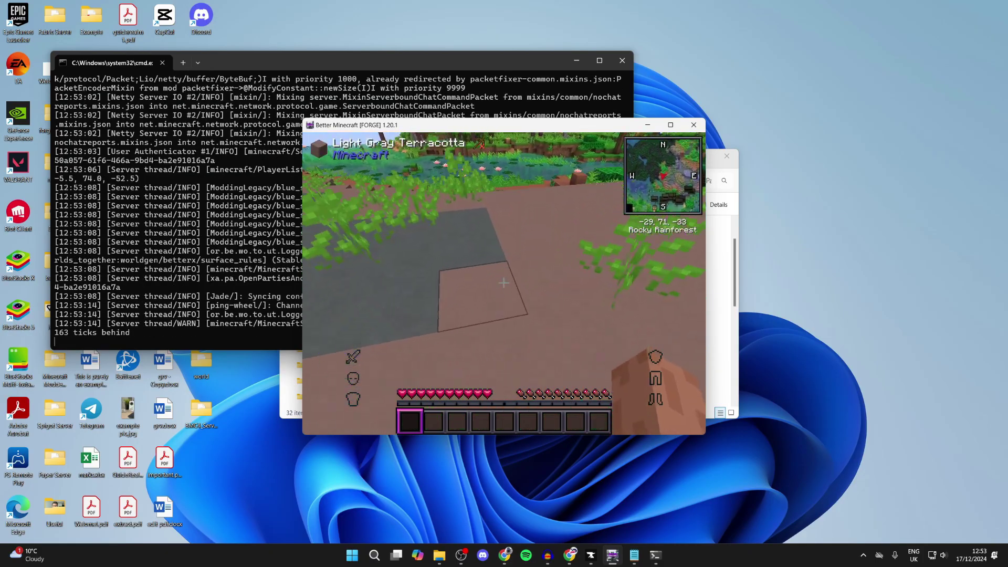
pyautogui.press('w')
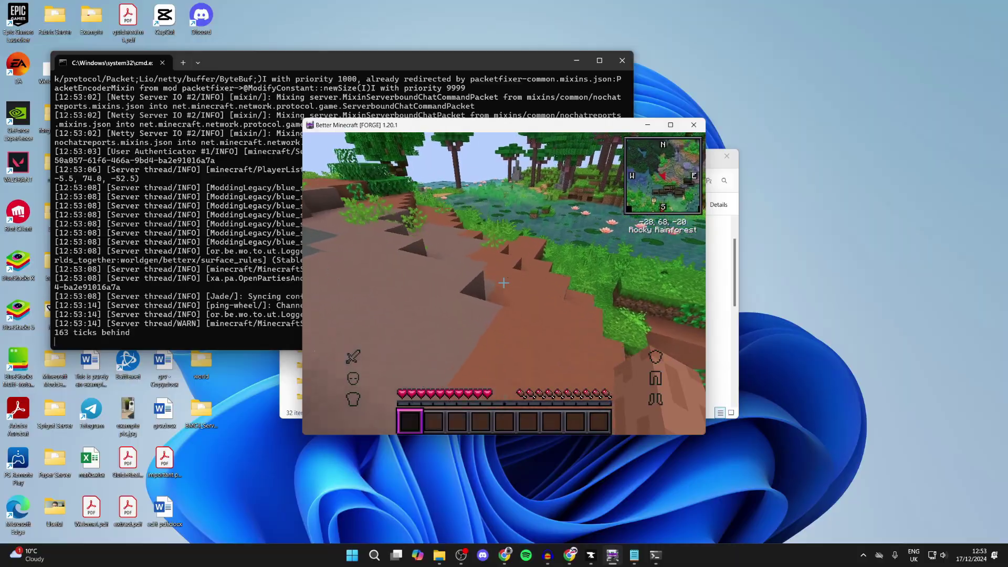
pyautogui.press('w')
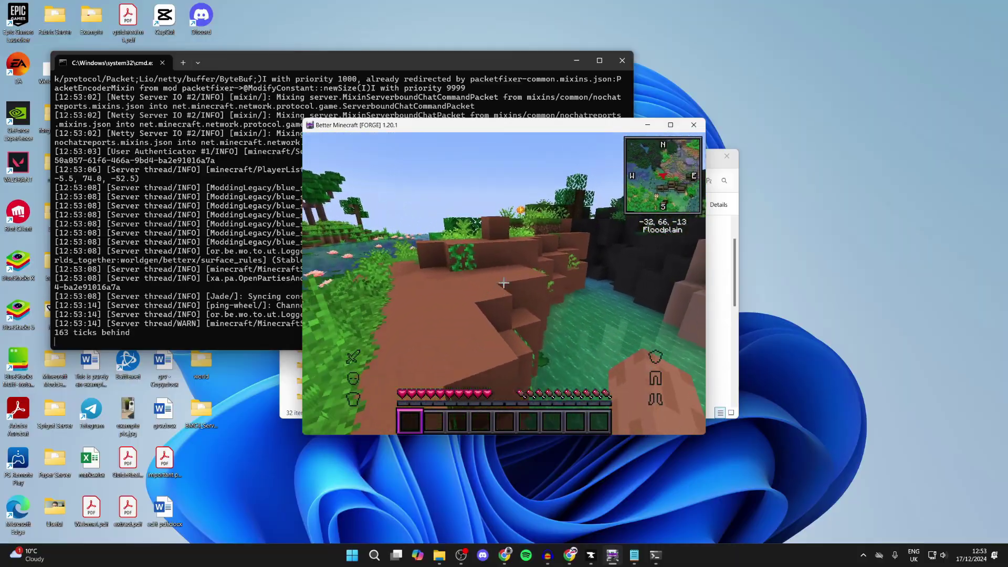
pyautogui.press('w')
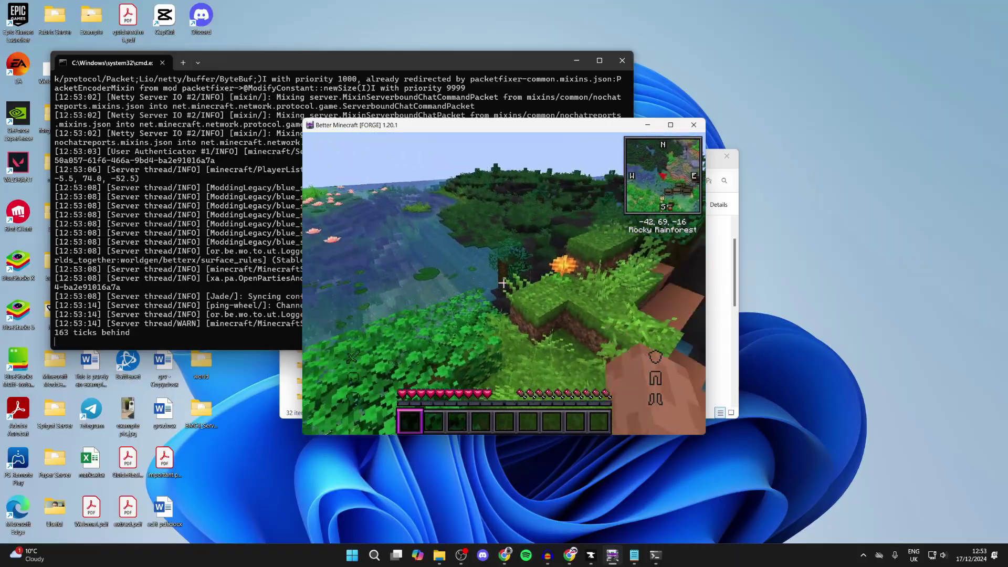
pyautogui.press('w')
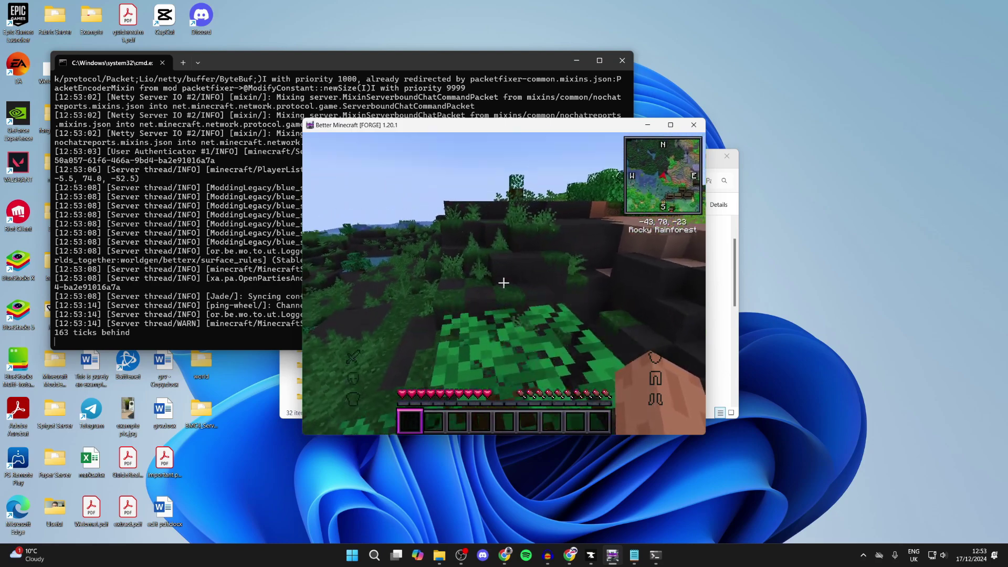
pyautogui.press('w')
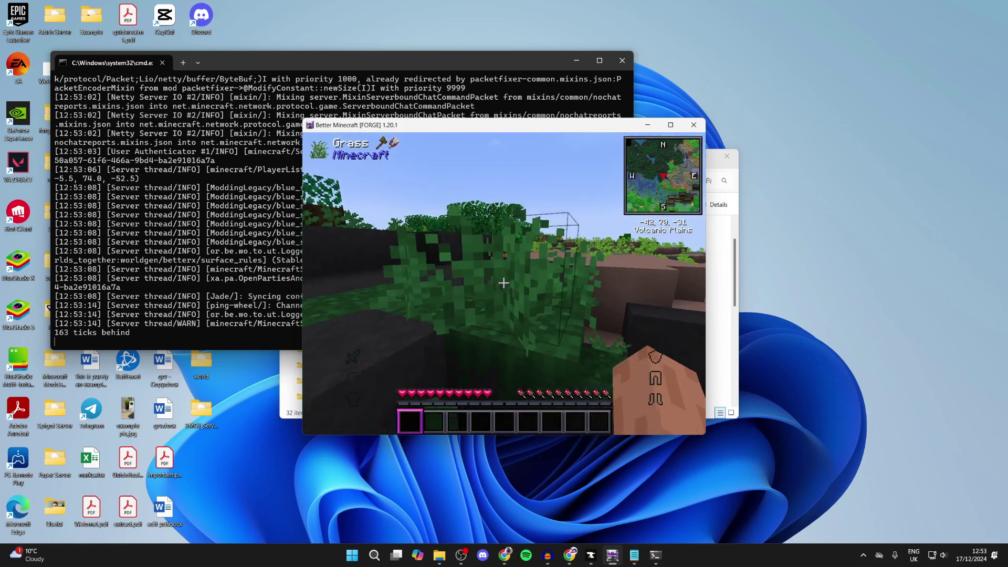
pyautogui.press('w')
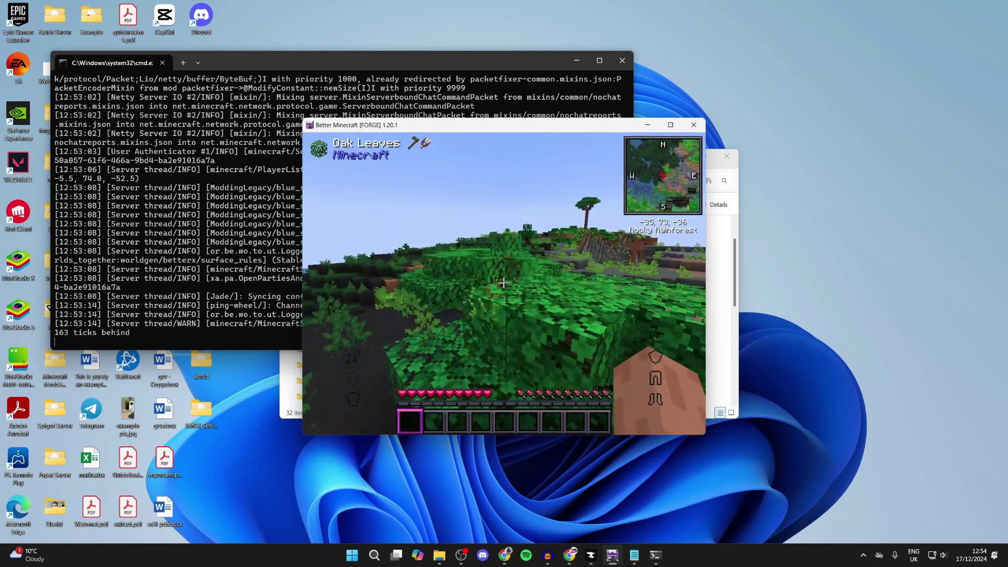
pyautogui.press('w')
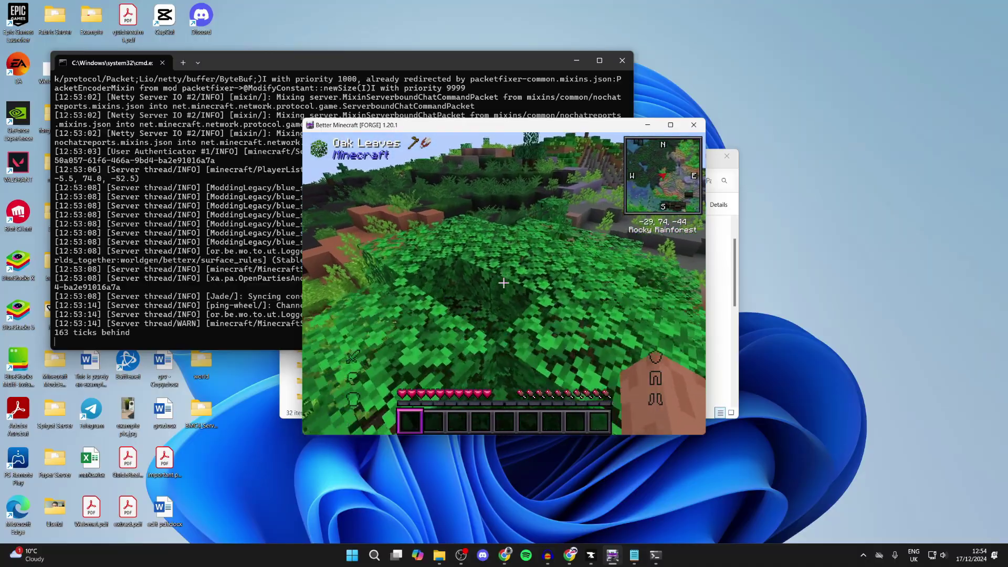
pyautogui.press('w')
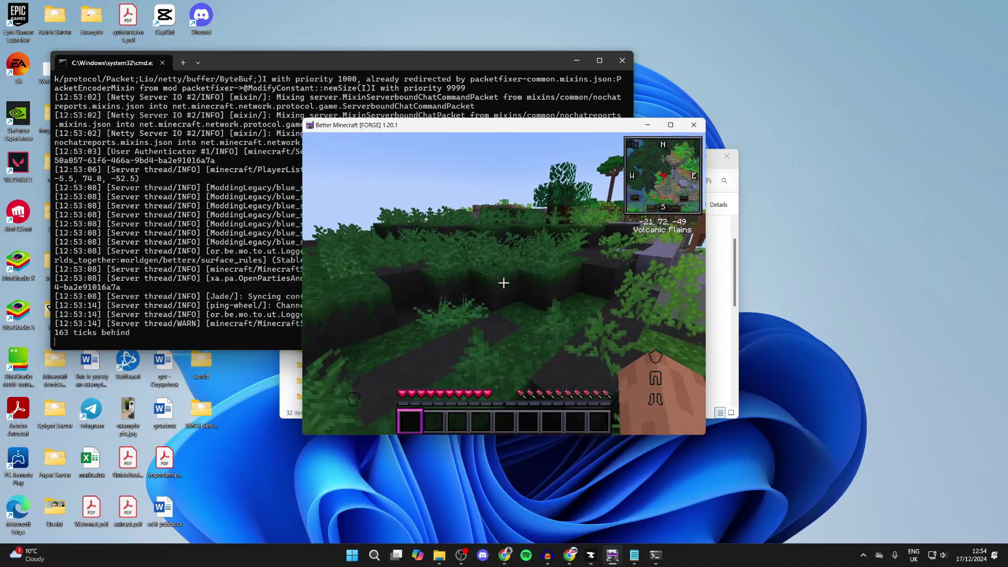
pyautogui.press('w')
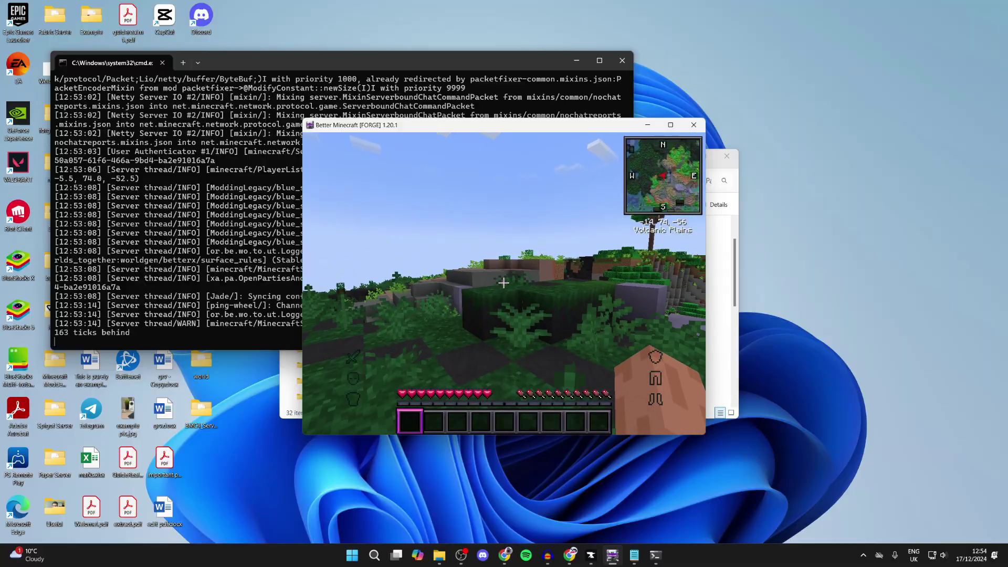
pyautogui.press('w')
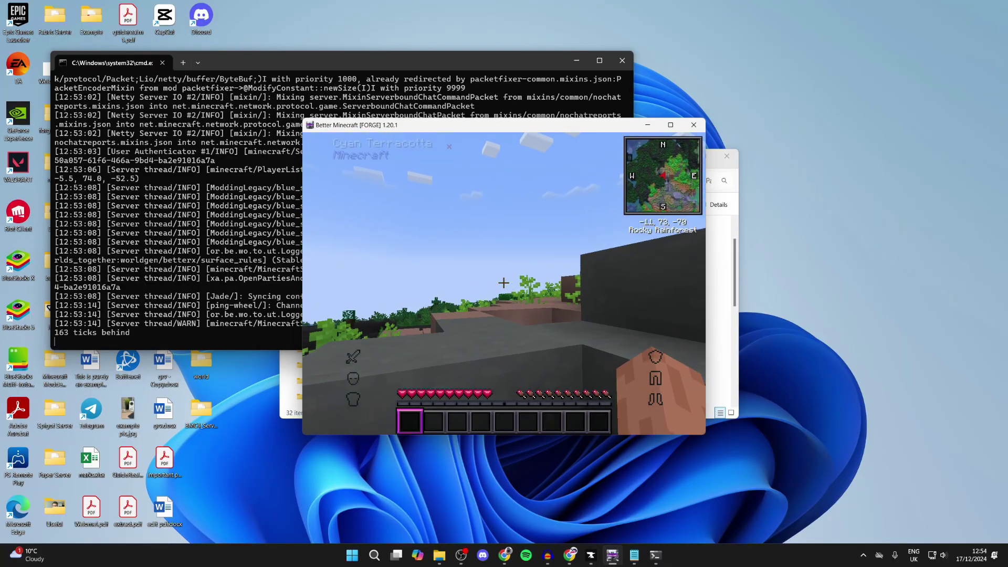
pyautogui.press('Escape')
pyautogui.hotkey('alt', 'Tab')
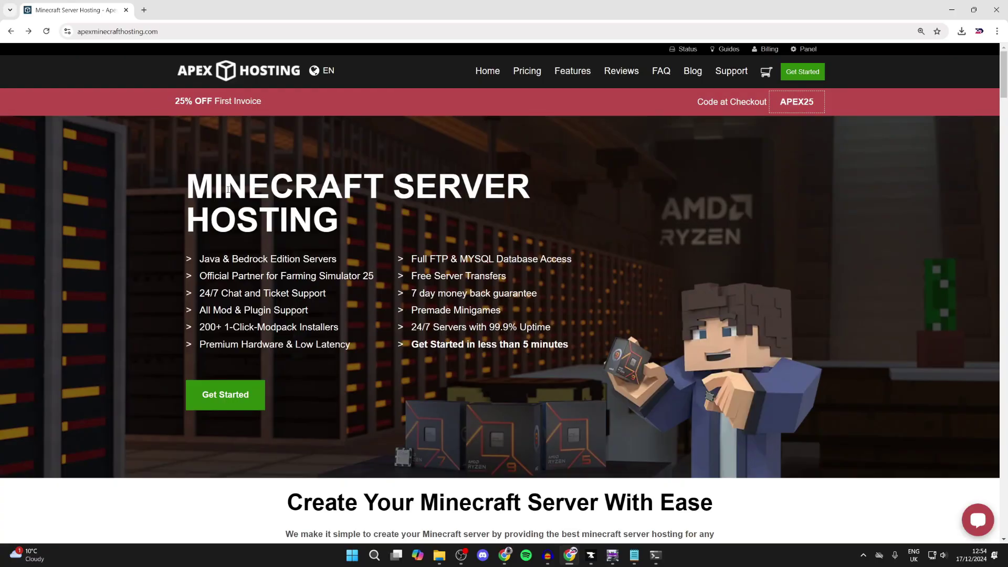
# Step: Order the 8GB RAM plan from Apex Hosting's plans page
pyautogui.click(216, 383)
pyautogui.scroll(-3, 576, 305)
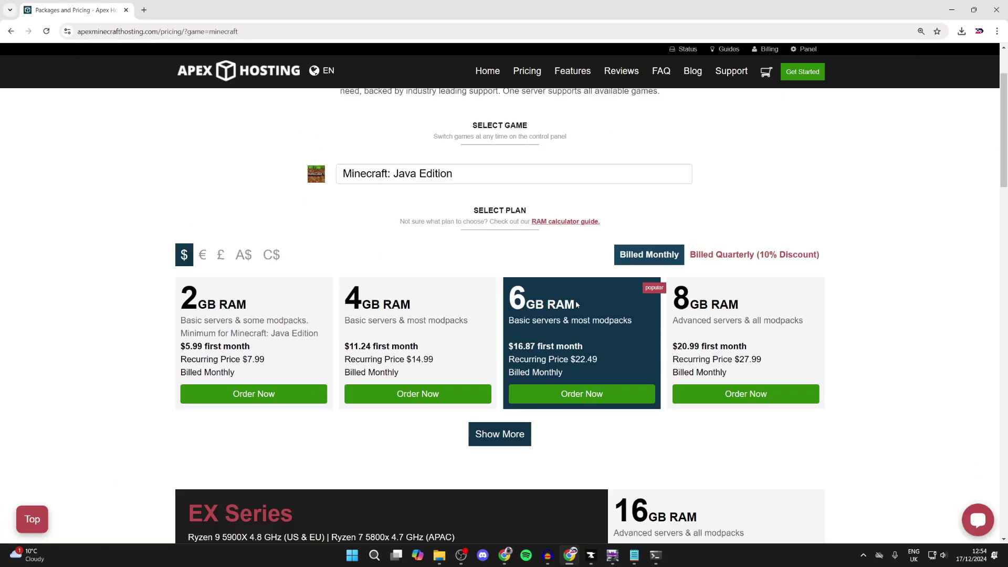
pyautogui.click(709, 397)
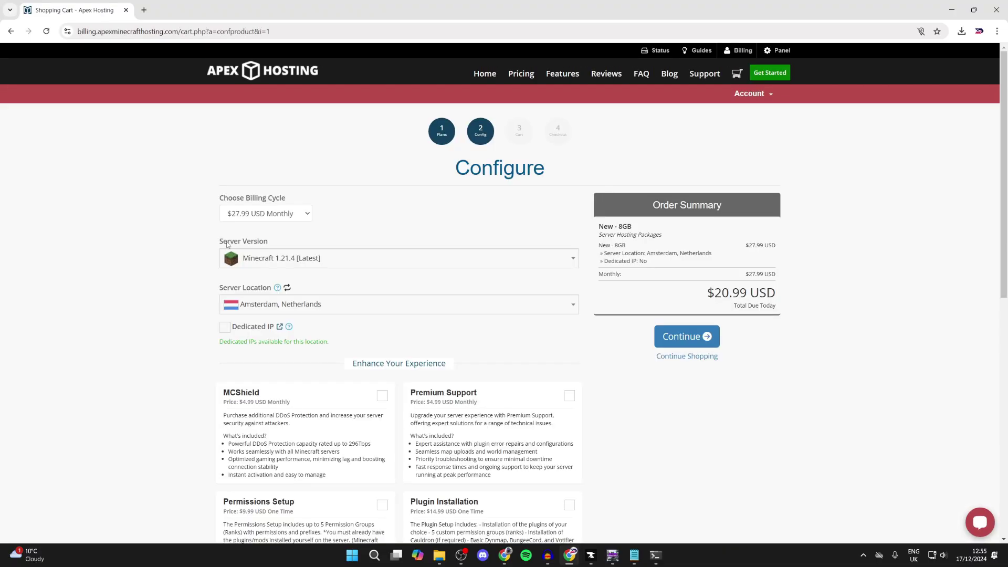
# Step: Search 'better' and set Server Version to Better Minecraft [FORGE] - 1.20.1 - BMC4
pyautogui.click(277, 264)
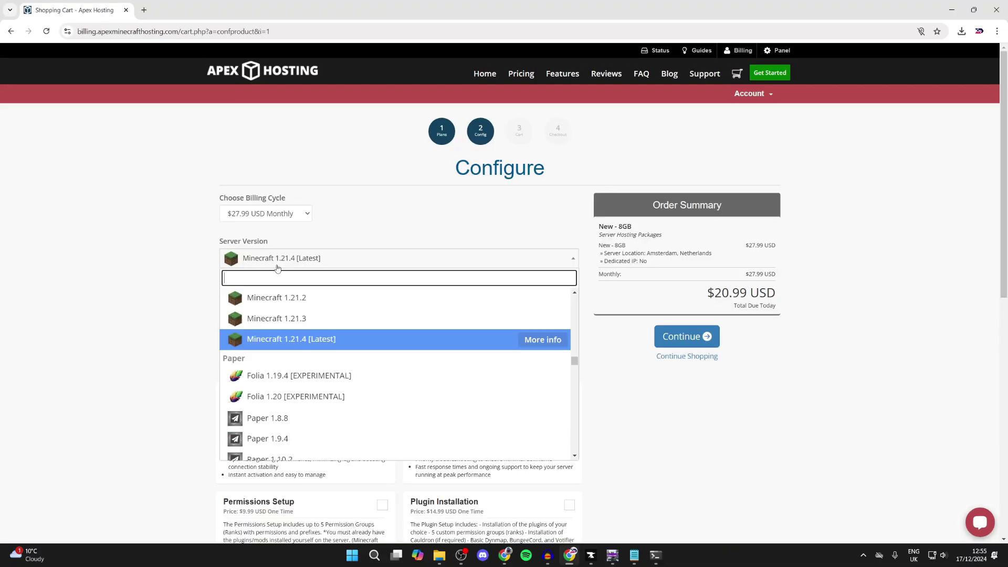
pyautogui.write('better')
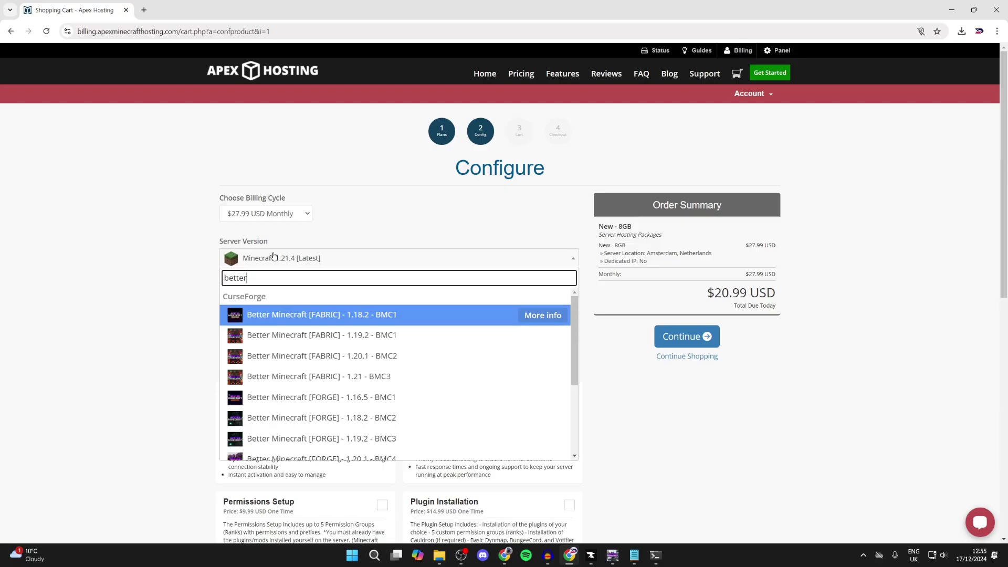
pyautogui.scroll(-1, 448, 387)
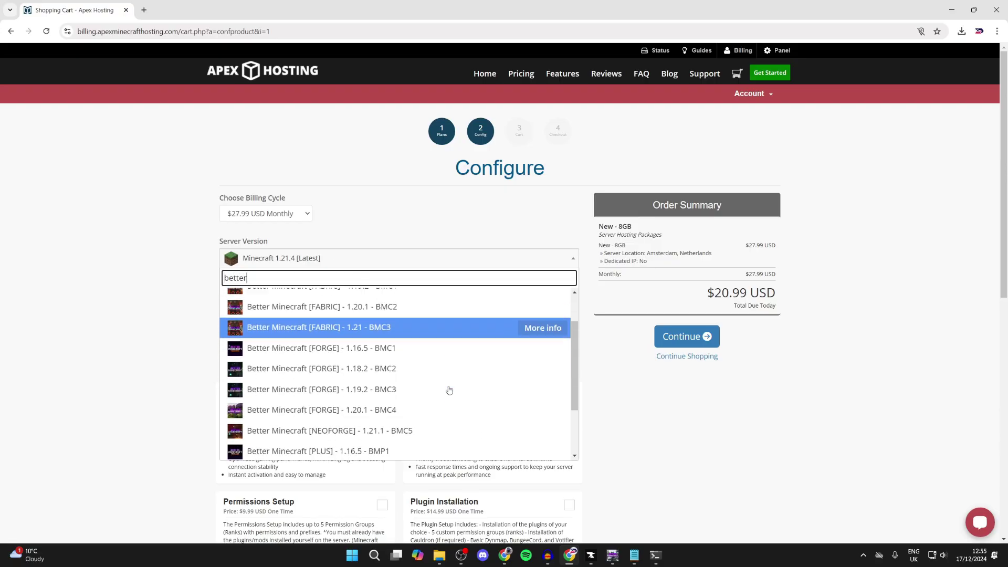
pyautogui.click(402, 414)
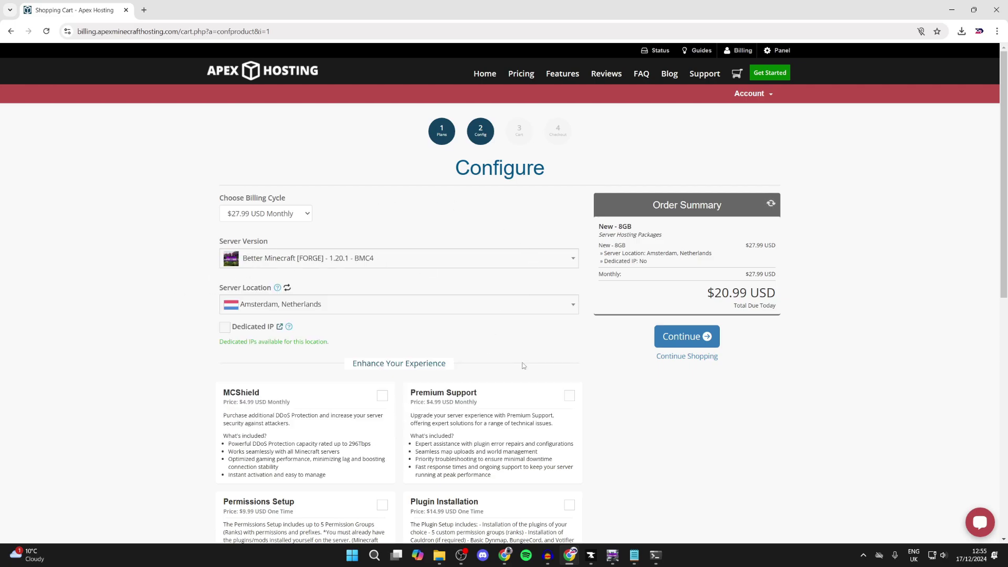
# Step: Save the GuideRealm server with Better Minecraft [FORGE] - 1.20.1 - BMC4 as its game file
pyautogui.click(779, 51)
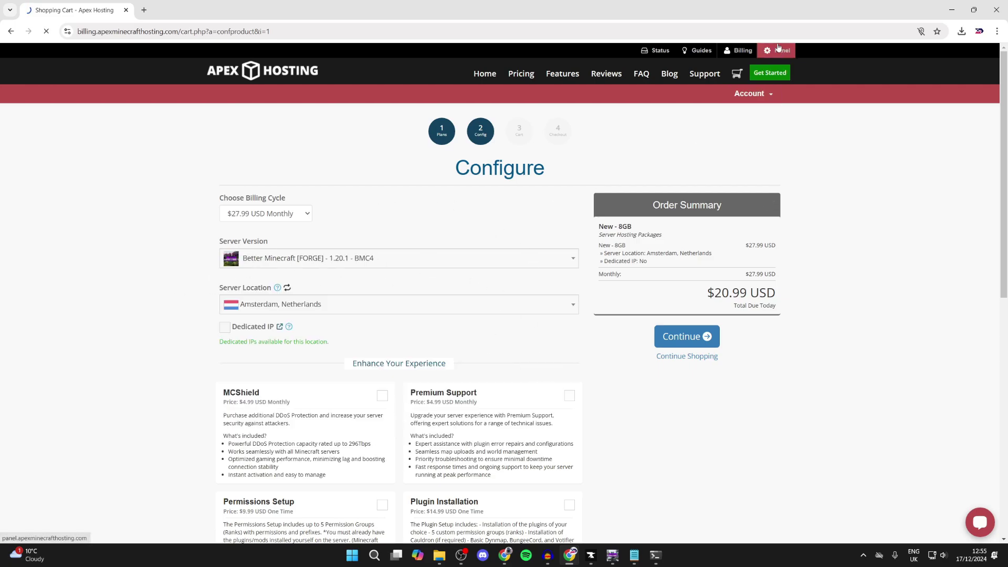
pyautogui.click(686, 111)
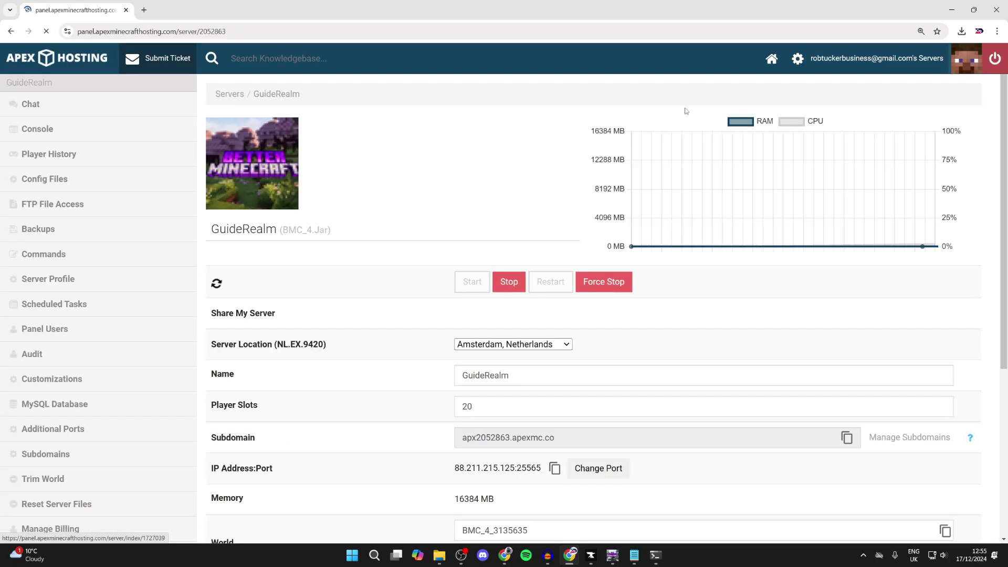
pyautogui.scroll(-3, 617, 217)
pyautogui.scroll(-1, 618, 217)
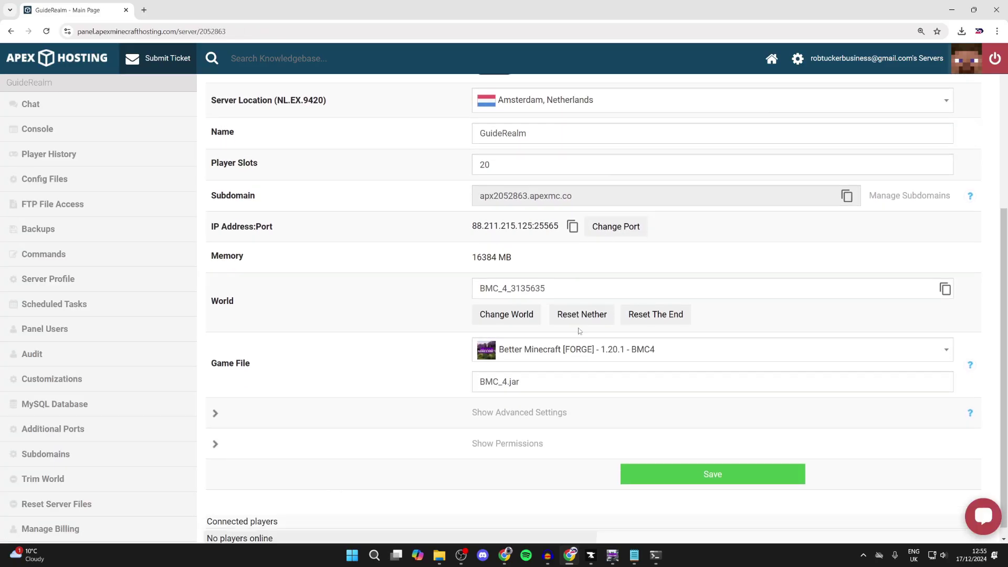
pyautogui.click(595, 349)
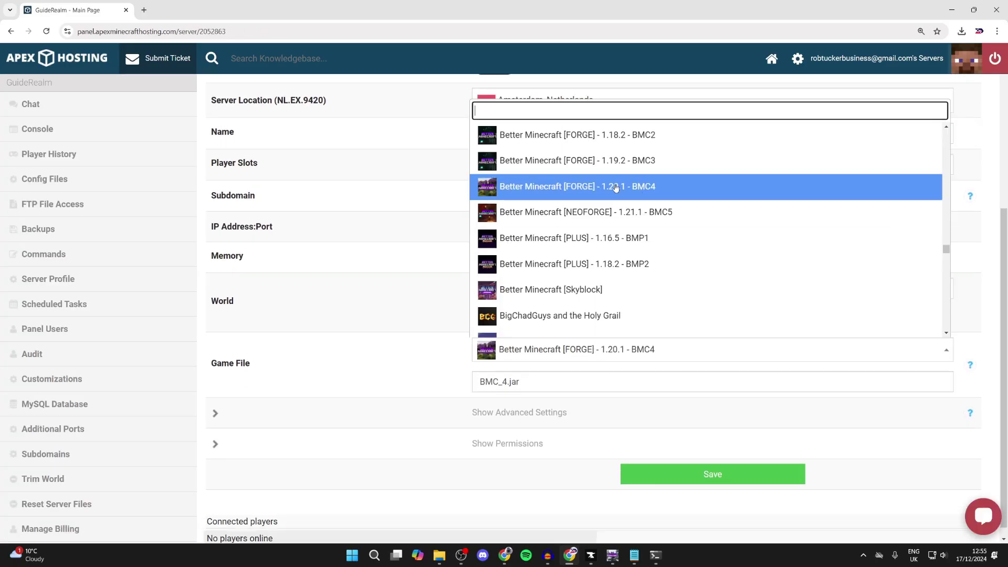
pyautogui.click(641, 188)
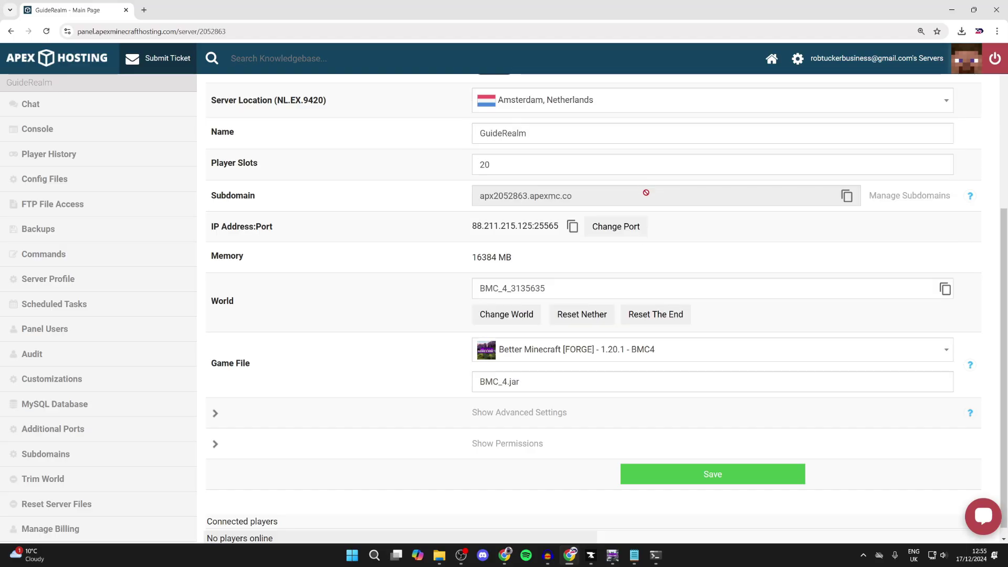
pyautogui.click(704, 476)
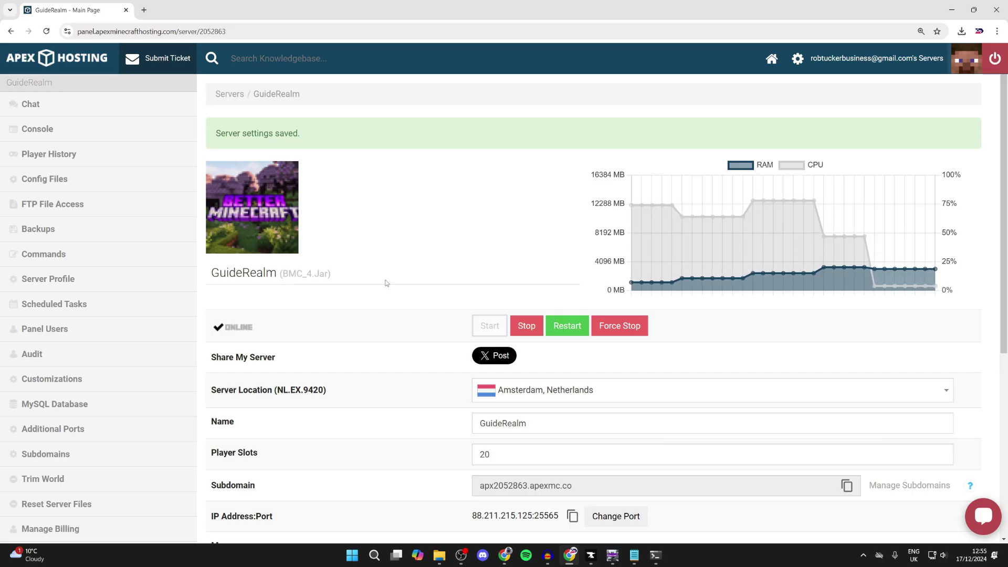
# Step: Copy the GuideRealm subdomain address and return to the Better Minecraft window
pyautogui.scroll(-3, 386, 283)
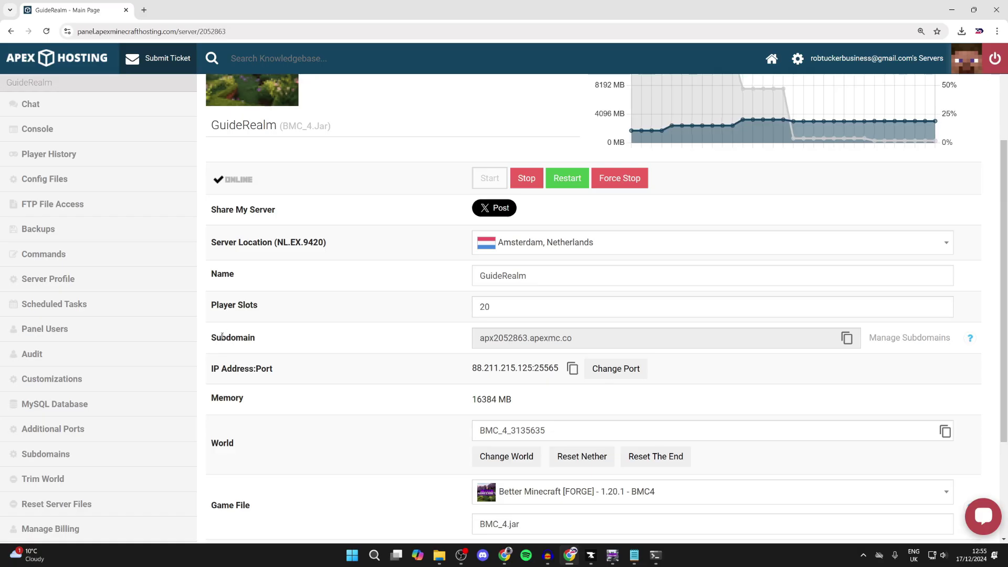
pyautogui.click(849, 337)
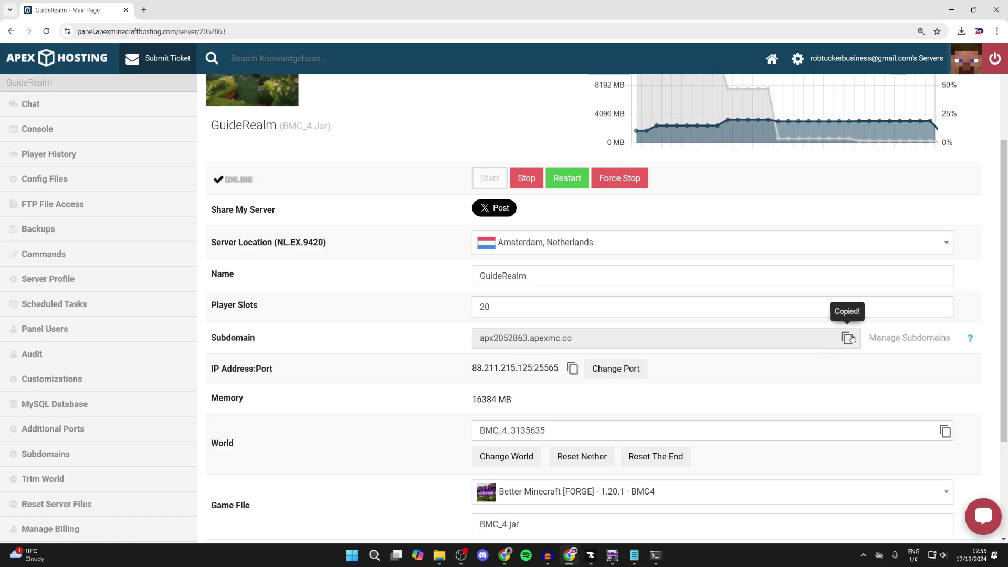
pyautogui.click(612, 554)
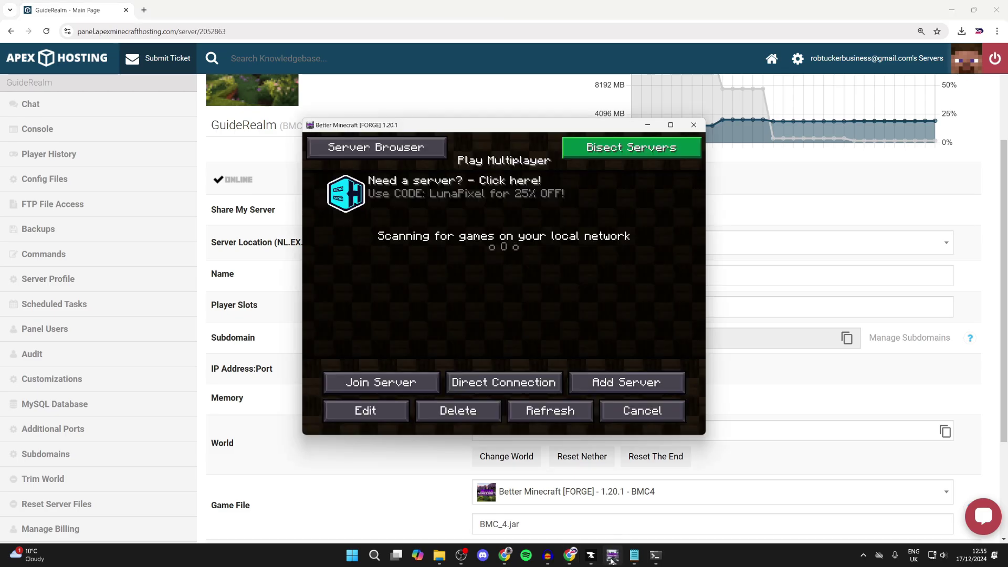
# Step: Add the pasted Apex subdomain as a new server entry and join it
pyautogui.click(625, 383)
pyautogui.click(519, 272)
pyautogui.hotkey('ctrl', 'v')
pyautogui.click(526, 357)
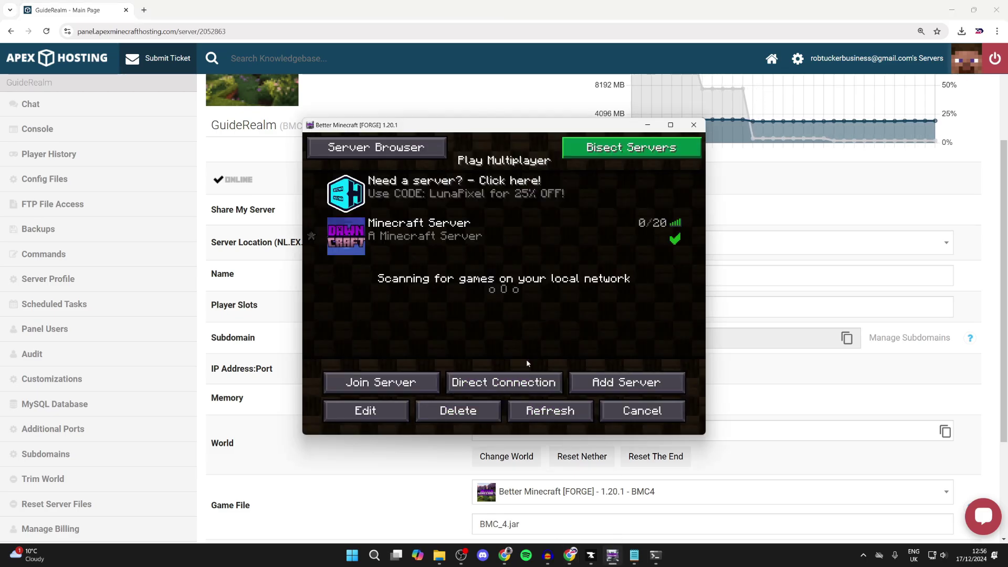
pyautogui.click(570, 247)
pyautogui.doubleClick(571, 247)
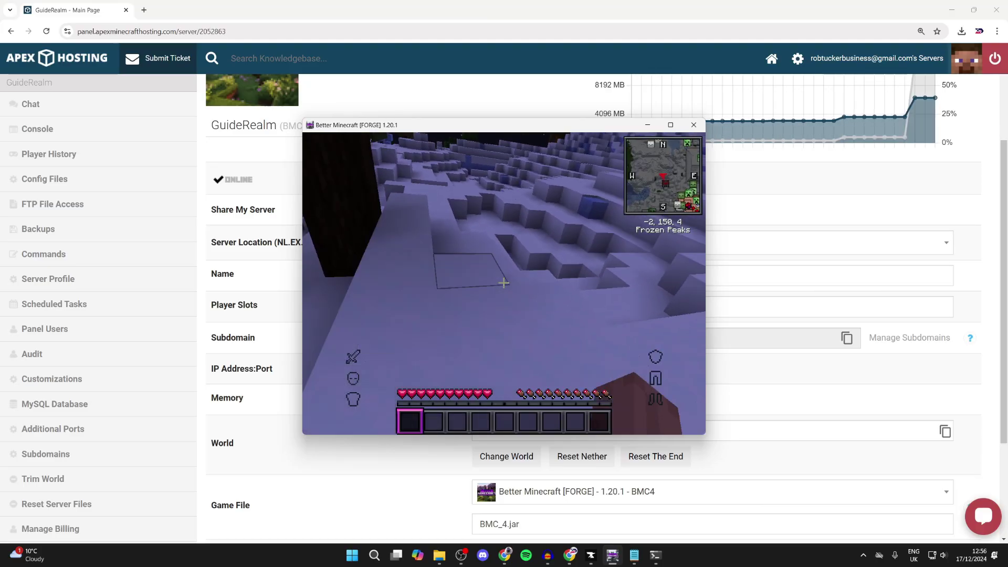
# Step: Walk across the snow blocks of the Frozen Peaks
pyautogui.press('w')
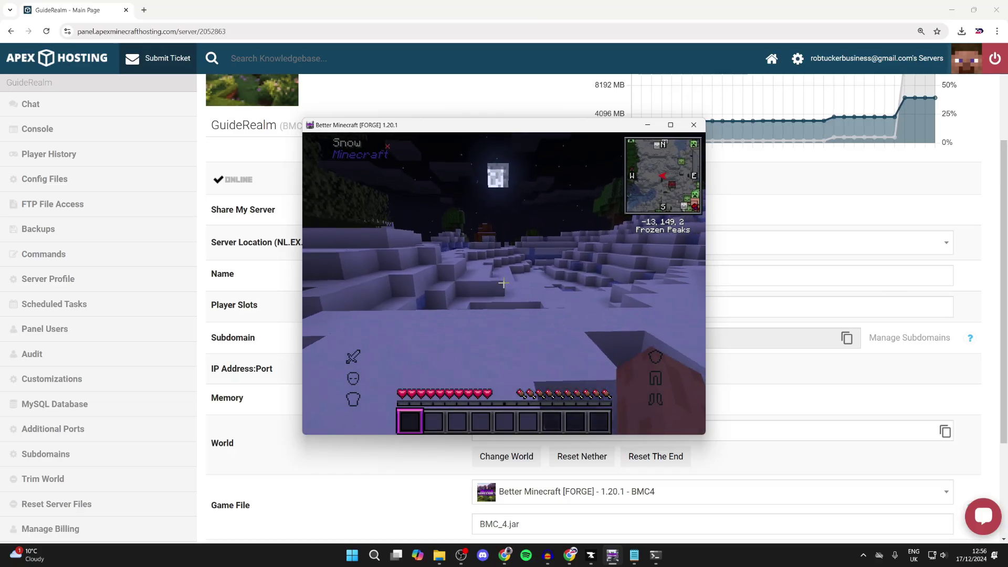
pyautogui.press('w')
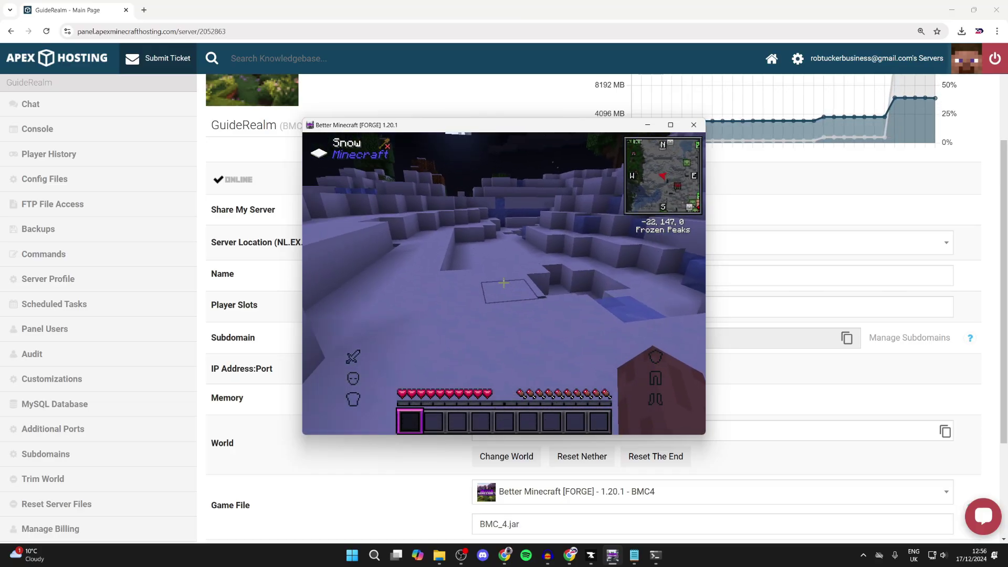
pyautogui.press('w')
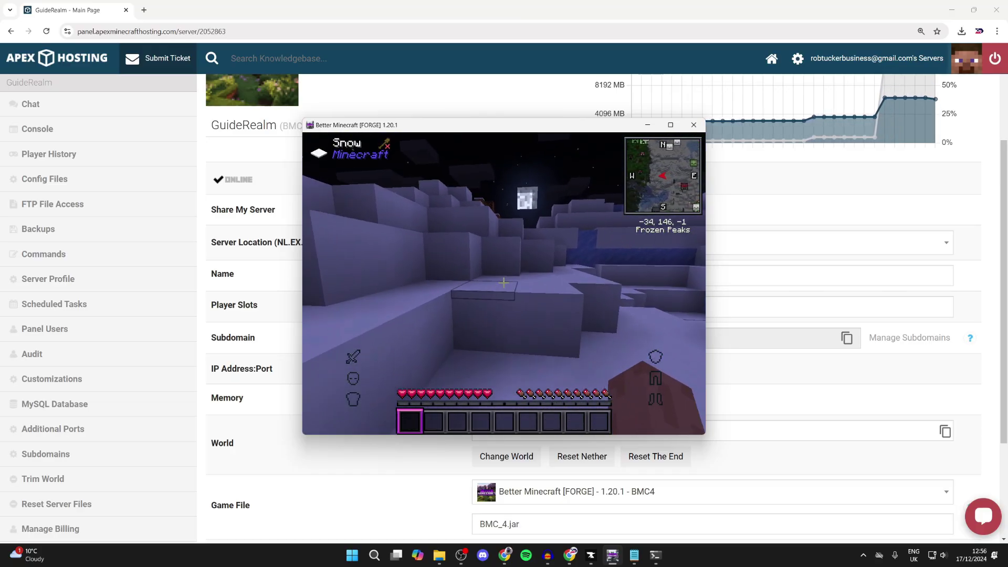